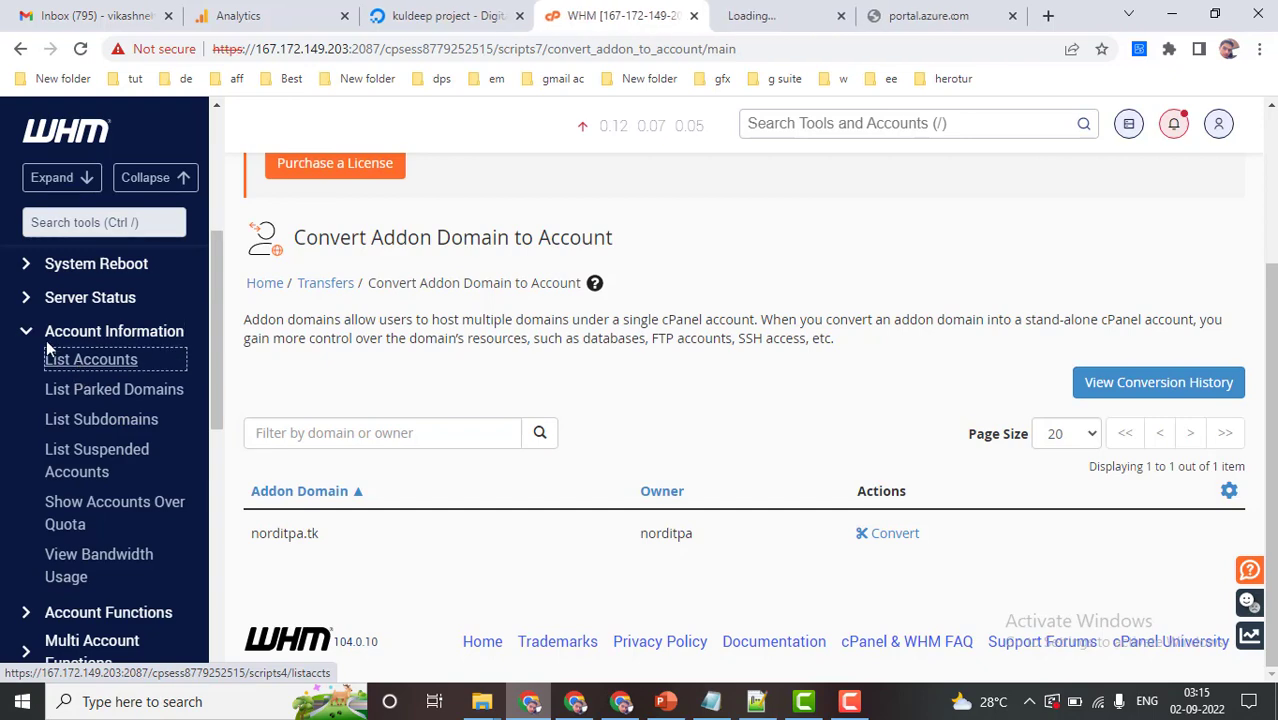
Open the server's account list in a separate tab and log in to the cPanel account of norditpa.gq, keeping its tab beside the conversion page.
left_click(46, 339)
left_click(795, 15)
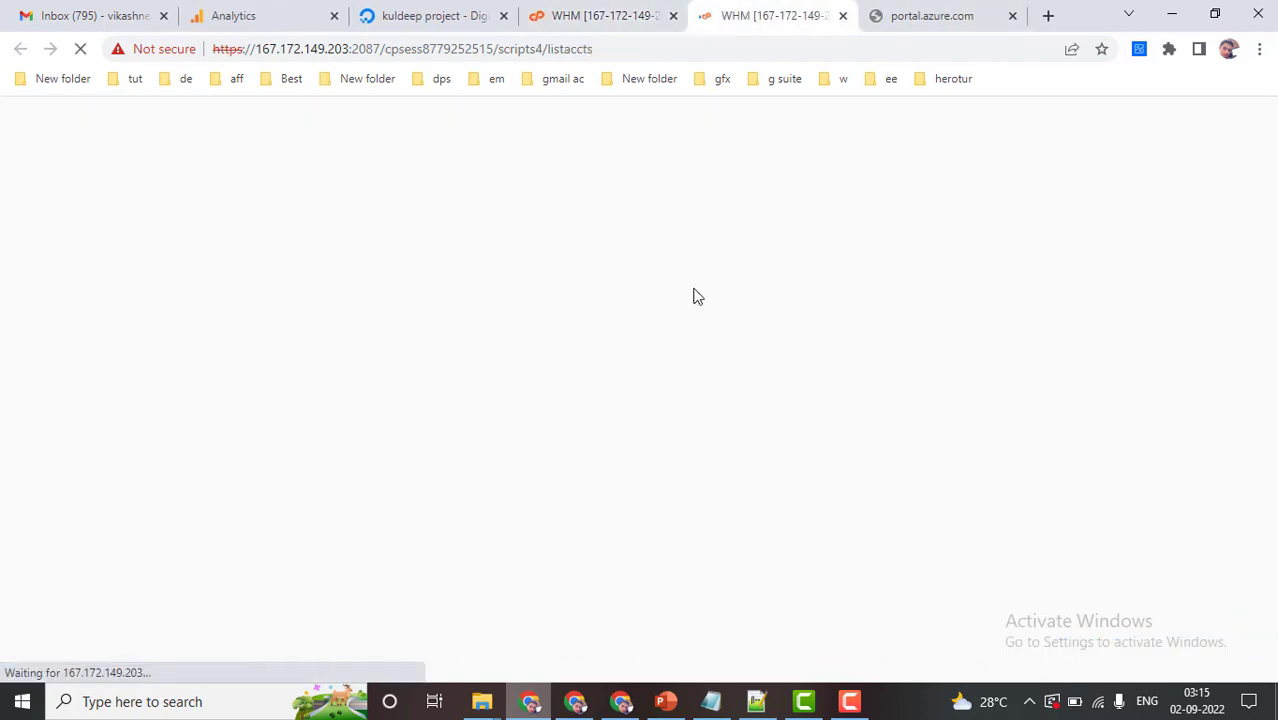
scroll(600, 370, "down", 4)
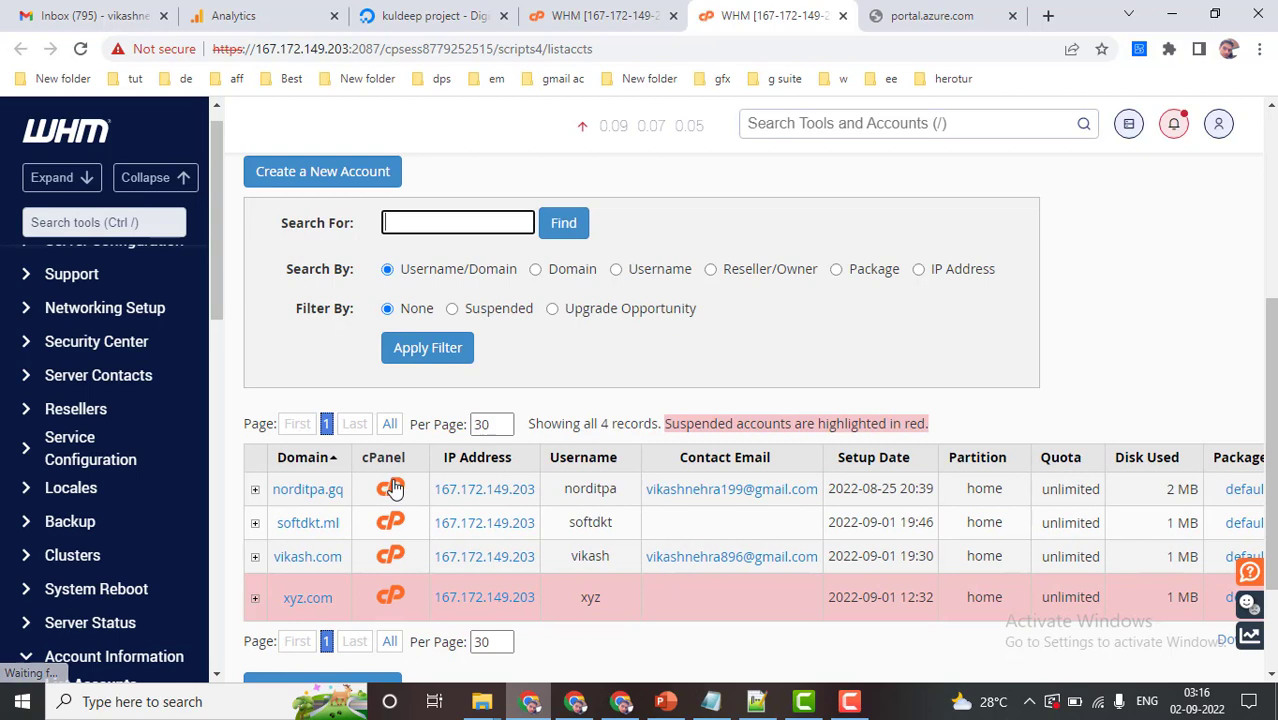
left_click(391, 488)
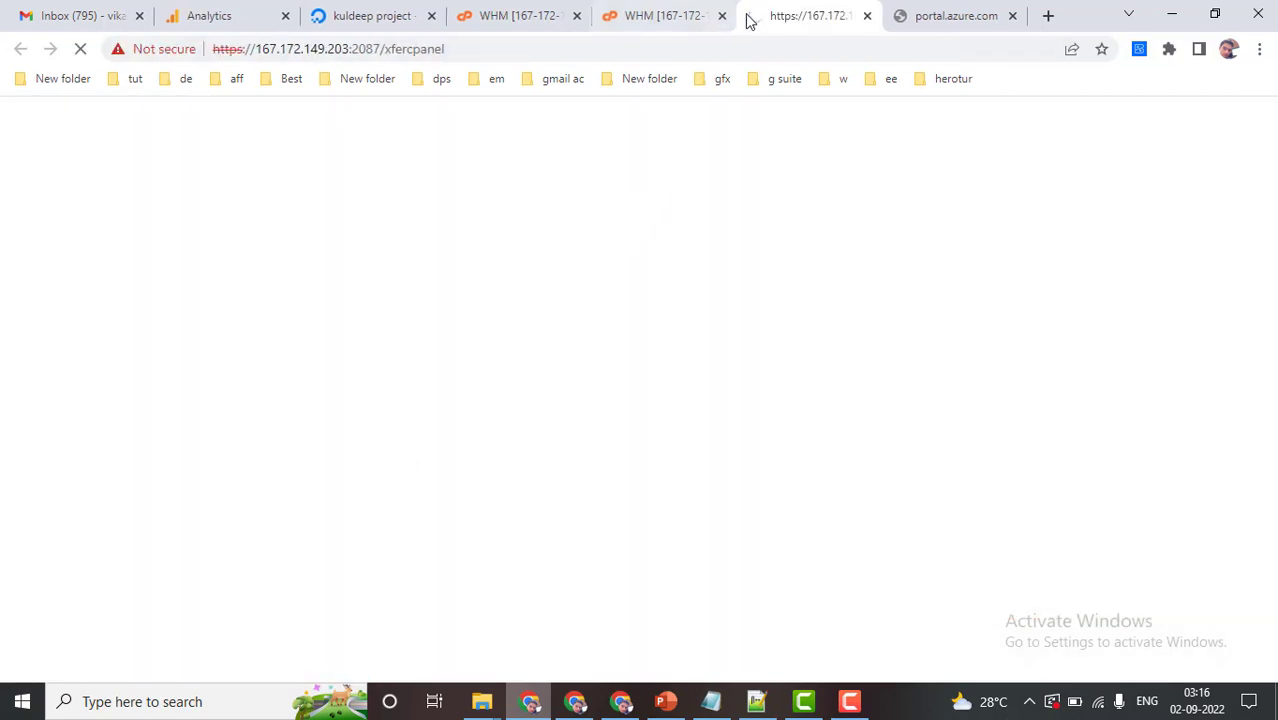
left_click_drag(779, 15, 676, 14)
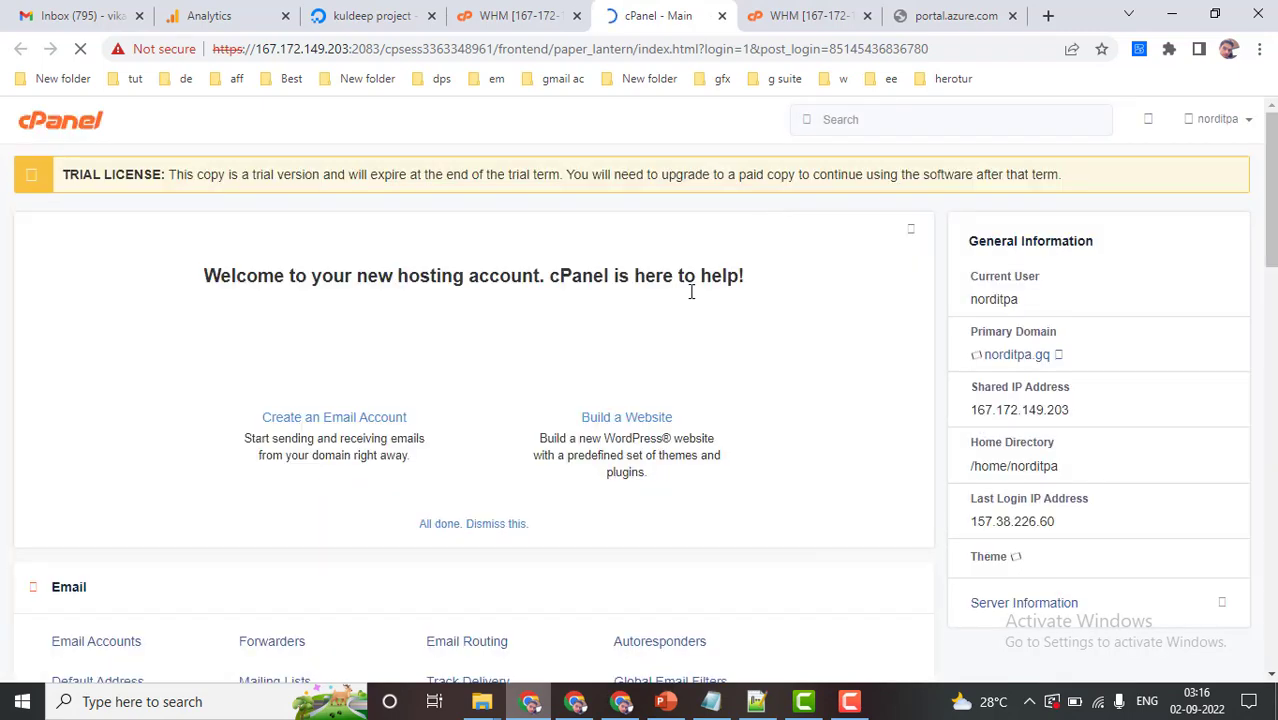
Open the account's Addon Domains page and locate norditpa.tk among the existing addon domains.
scroll(436, 429, "down", 3)
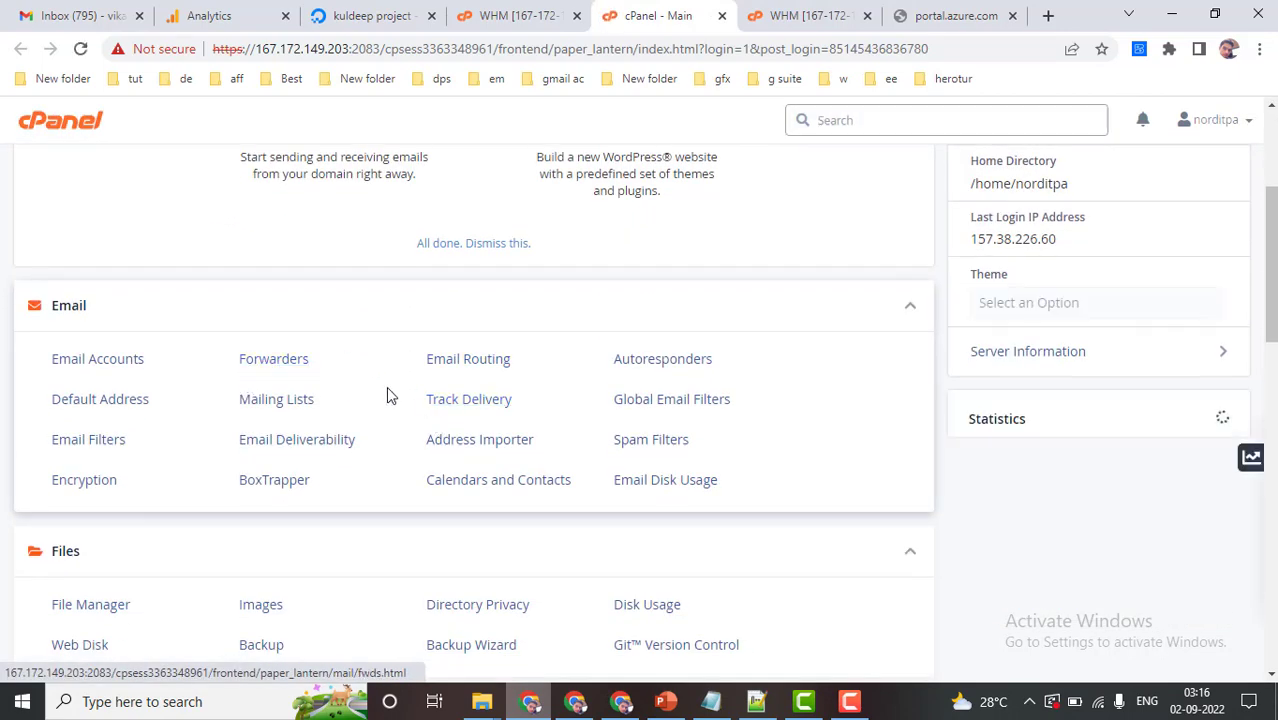
scroll(388, 393, "down", 4)
scroll(626, 476, "up", 3)
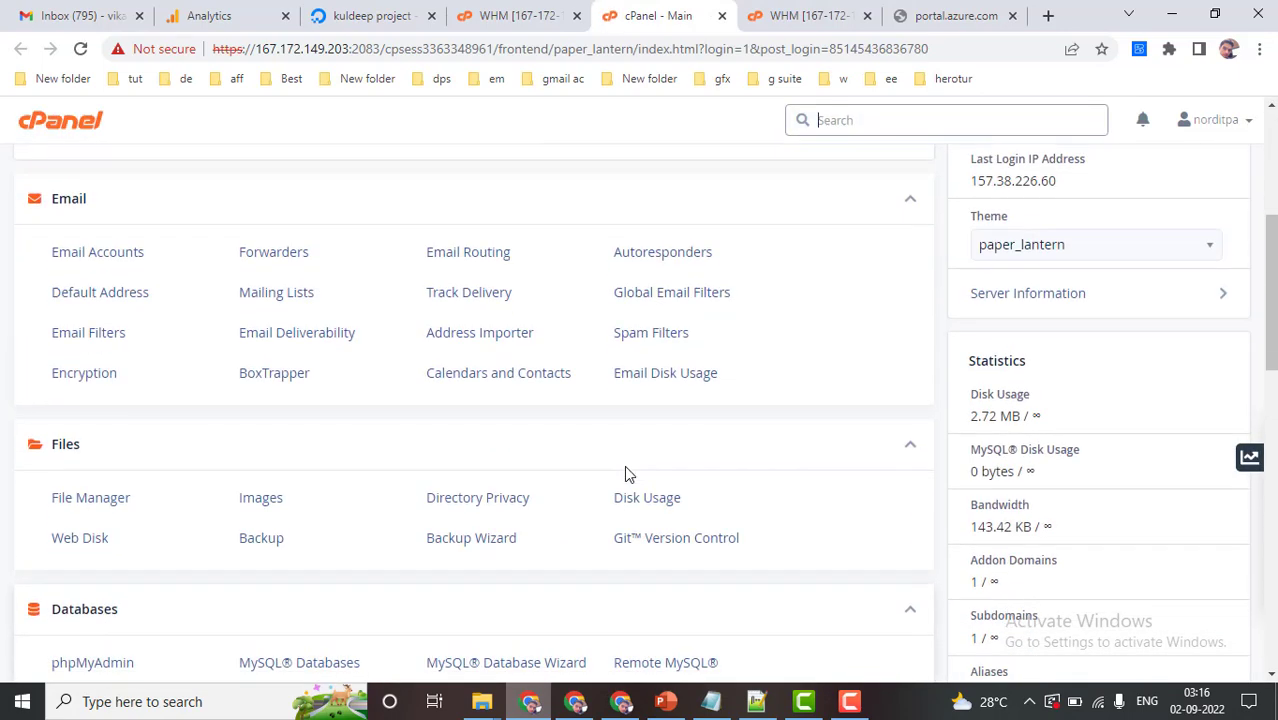
scroll(628, 471, "down", 5)
left_click(655, 333)
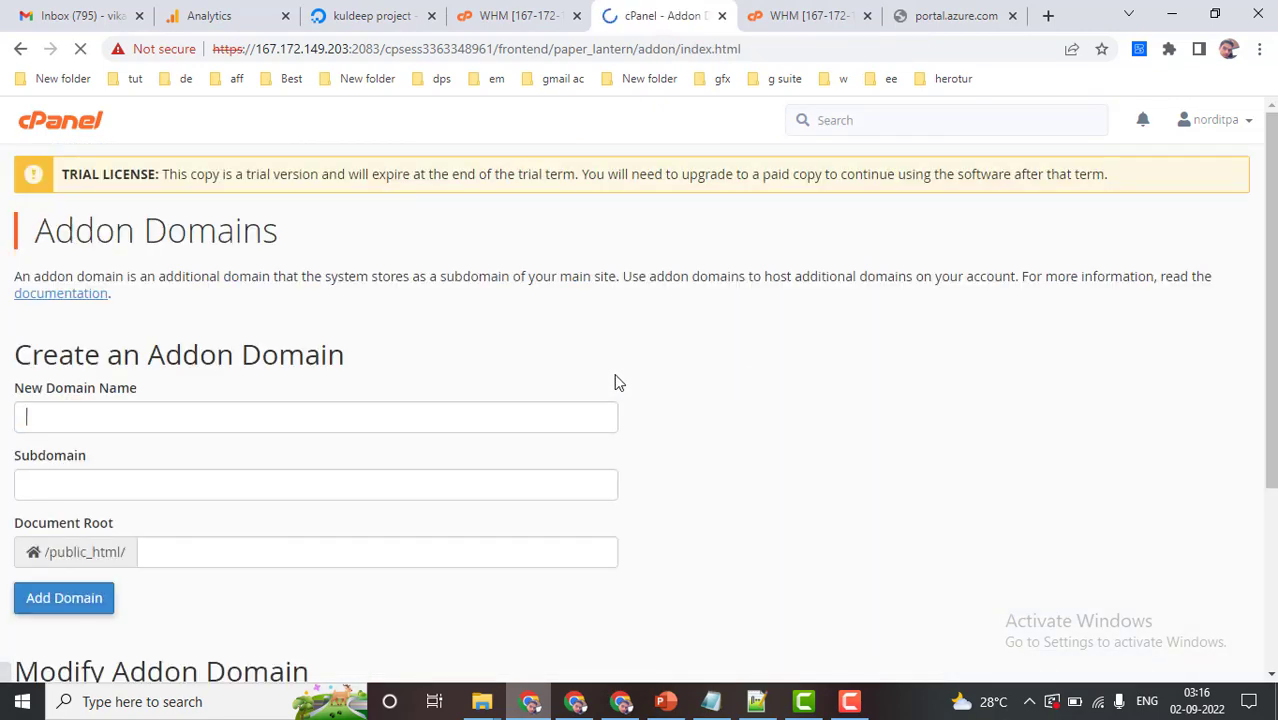
scroll(610, 375, "down", 3)
left_click_drag(24, 529, 118, 535)
Compare the norditpa.tk entry in WHM's addon conversion list with cPanel's addon domains and the WHM account list.
left_click(553, 4)
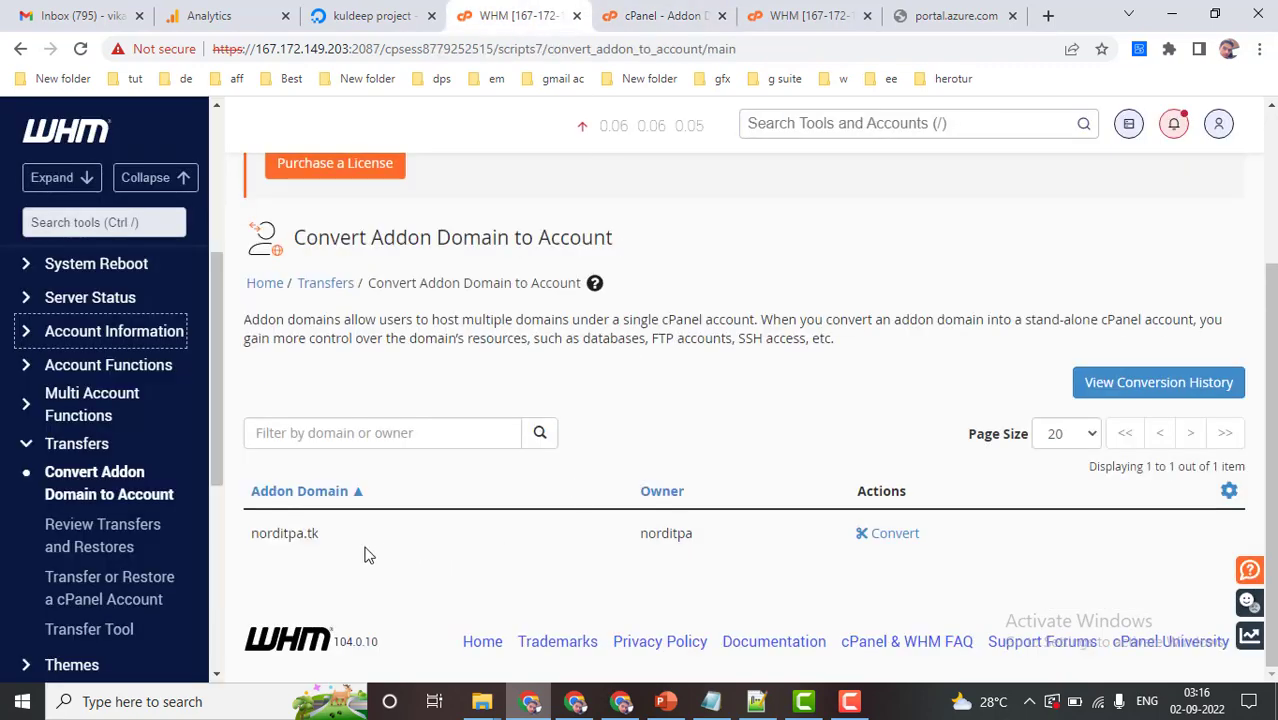
left_click_drag(253, 536, 330, 542)
left_click(672, 15)
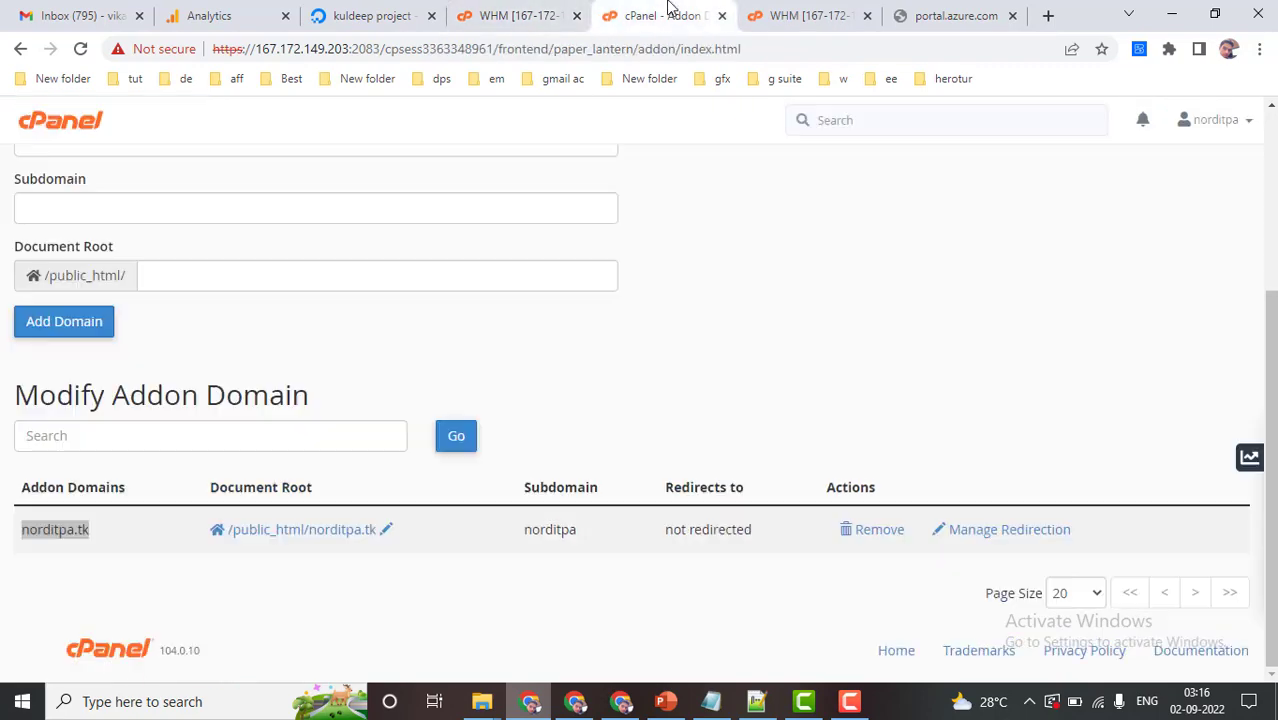
left_click(810, 15)
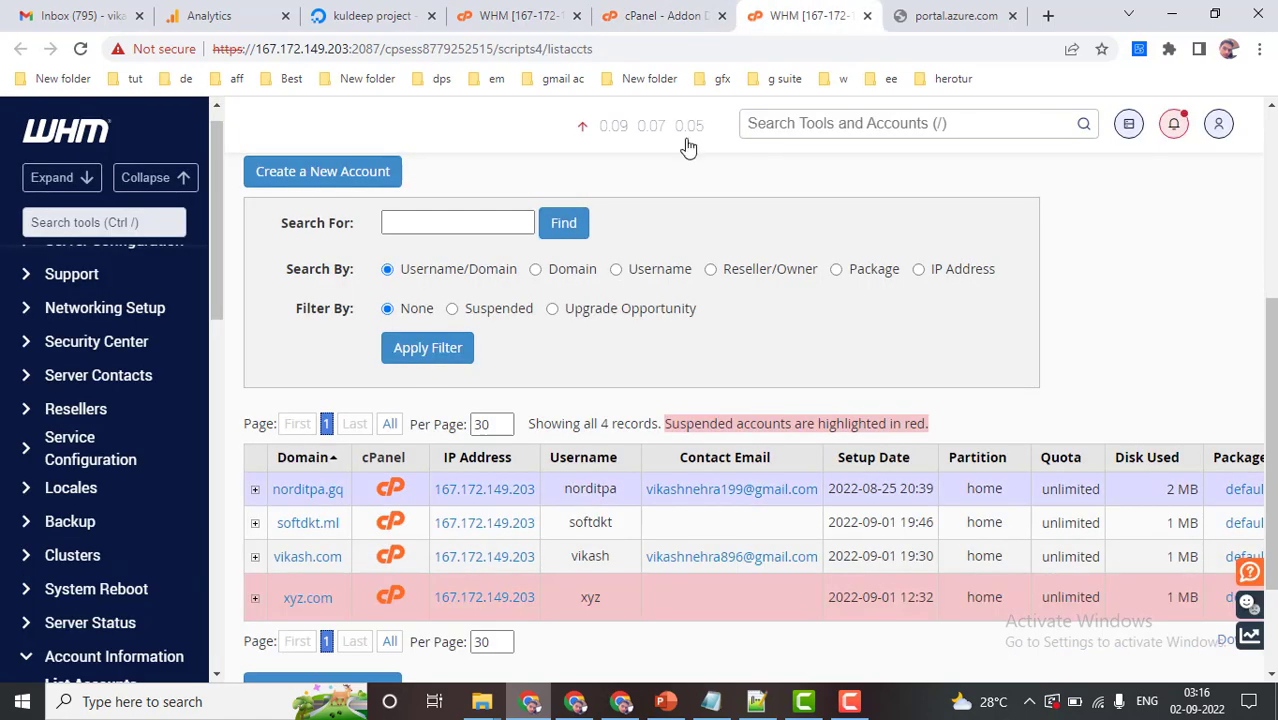
left_click(660, 15)
Return to the cPanel main page and open the public_html/norditpa.tk folder in File Manager.
left_click(80, 48)
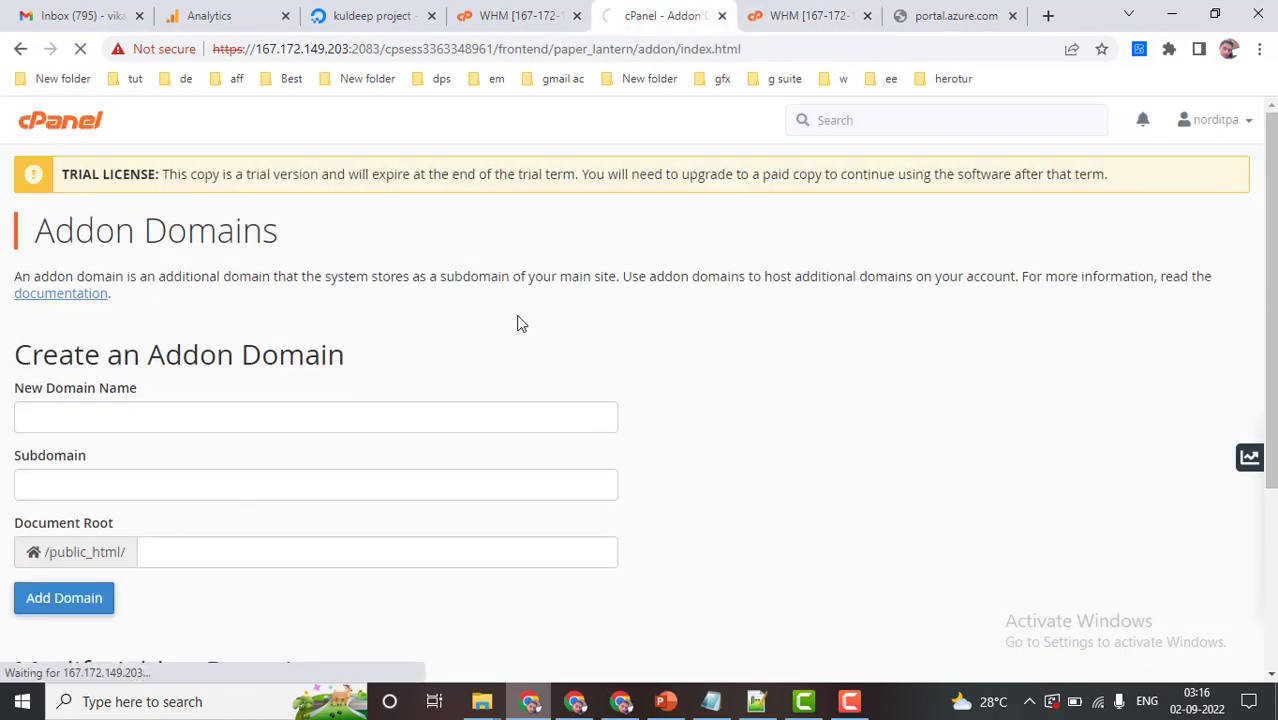
scroll(516, 337, "down", 3)
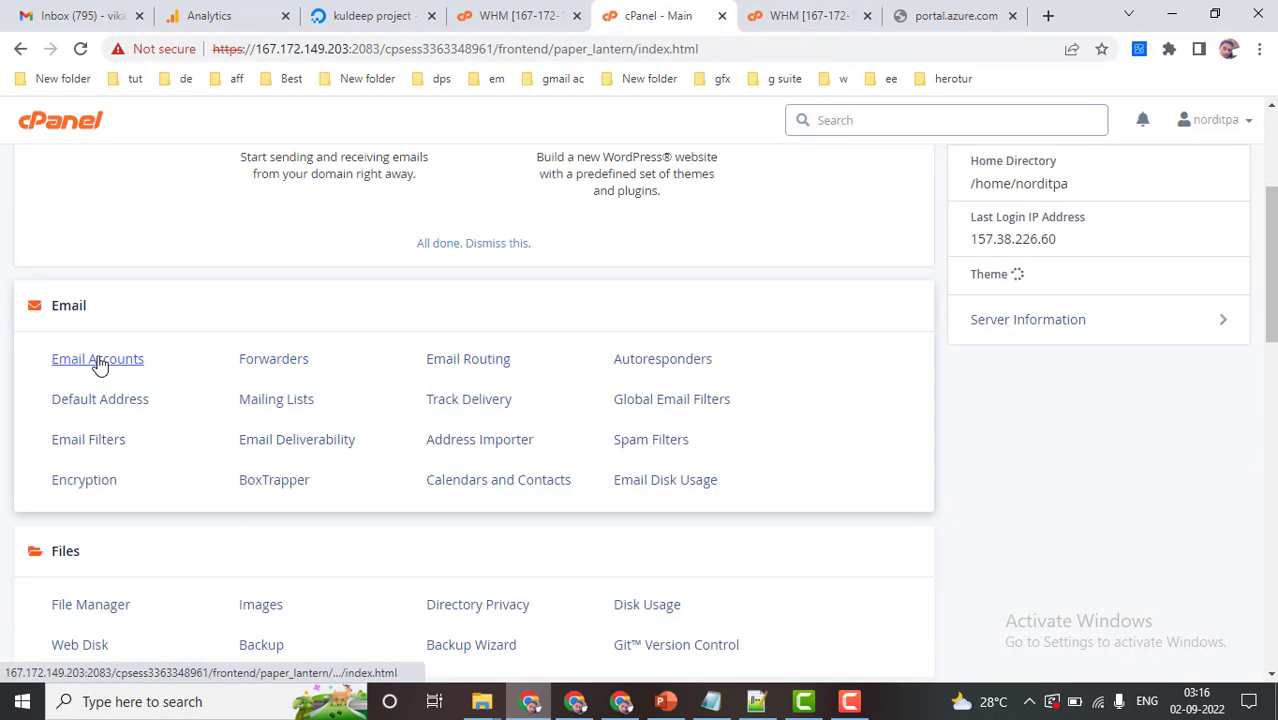
scroll(170, 420, "down", 3)
left_click(108, 276)
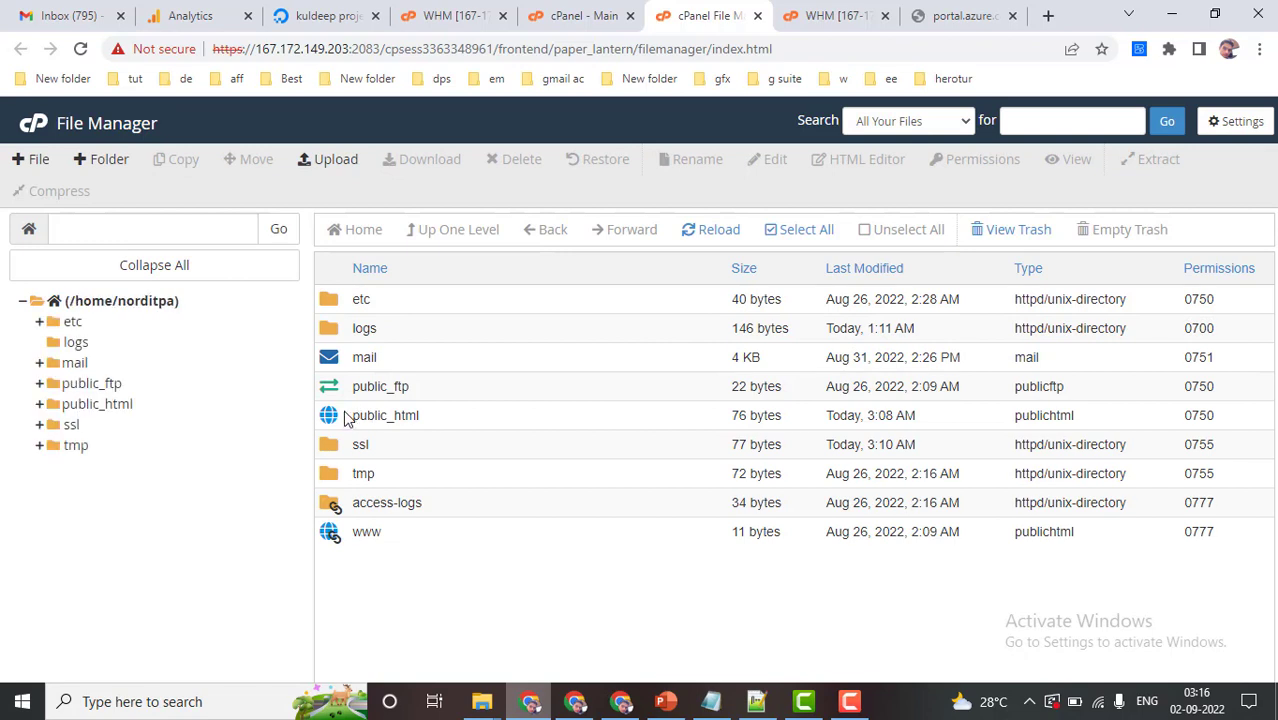
double_click(345, 418)
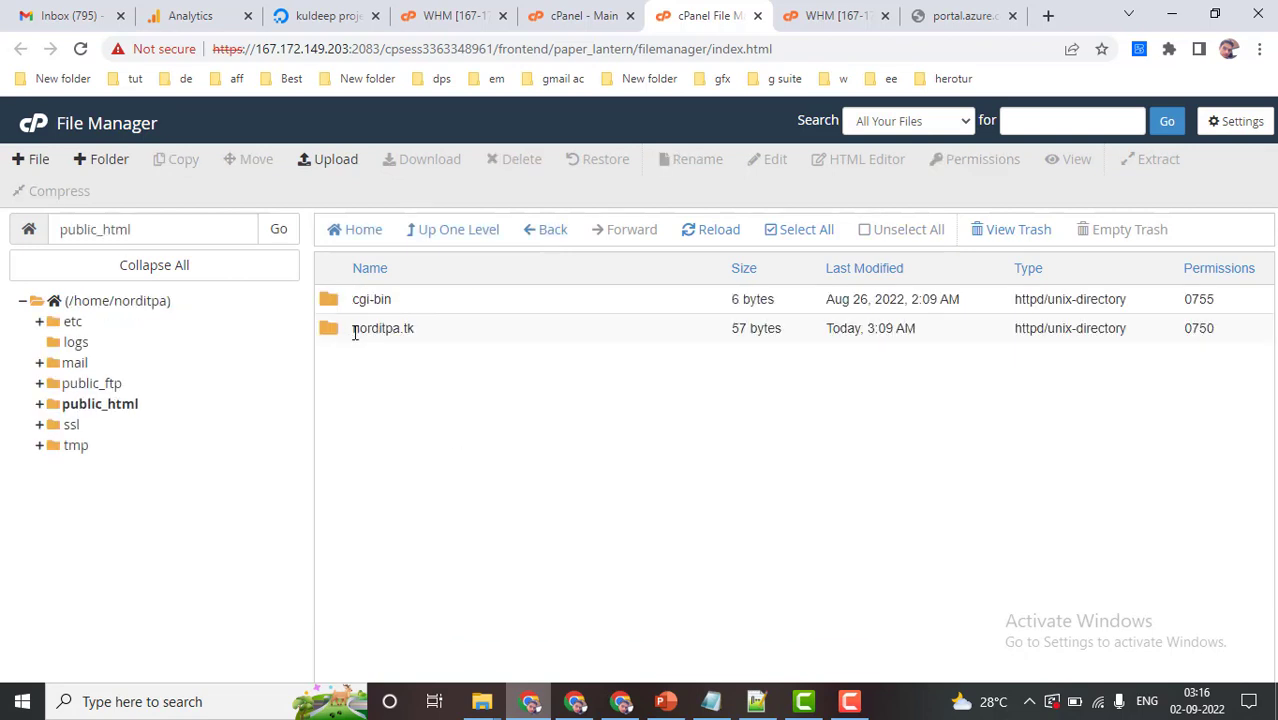
left_click(330, 328)
double_click(329, 327)
Create a new file named vk.html in /public_html/norditpa.tk.
right_click(405, 362)
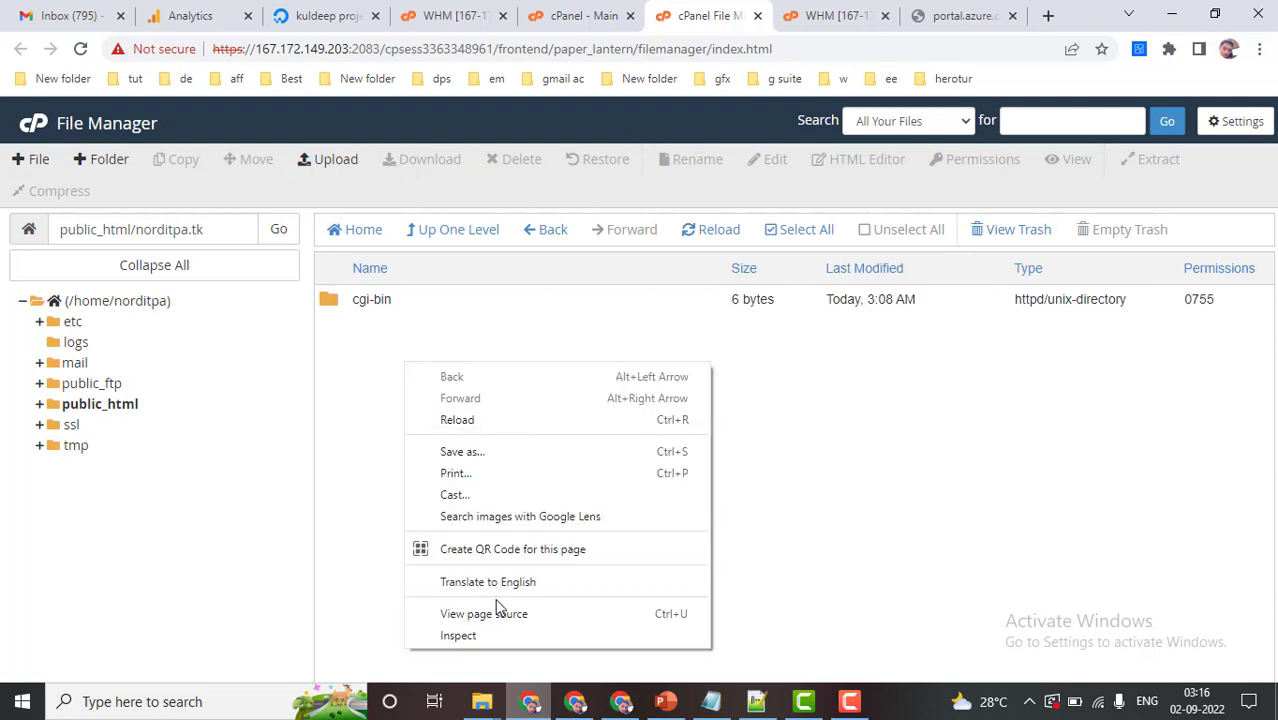
left_click(35, 161)
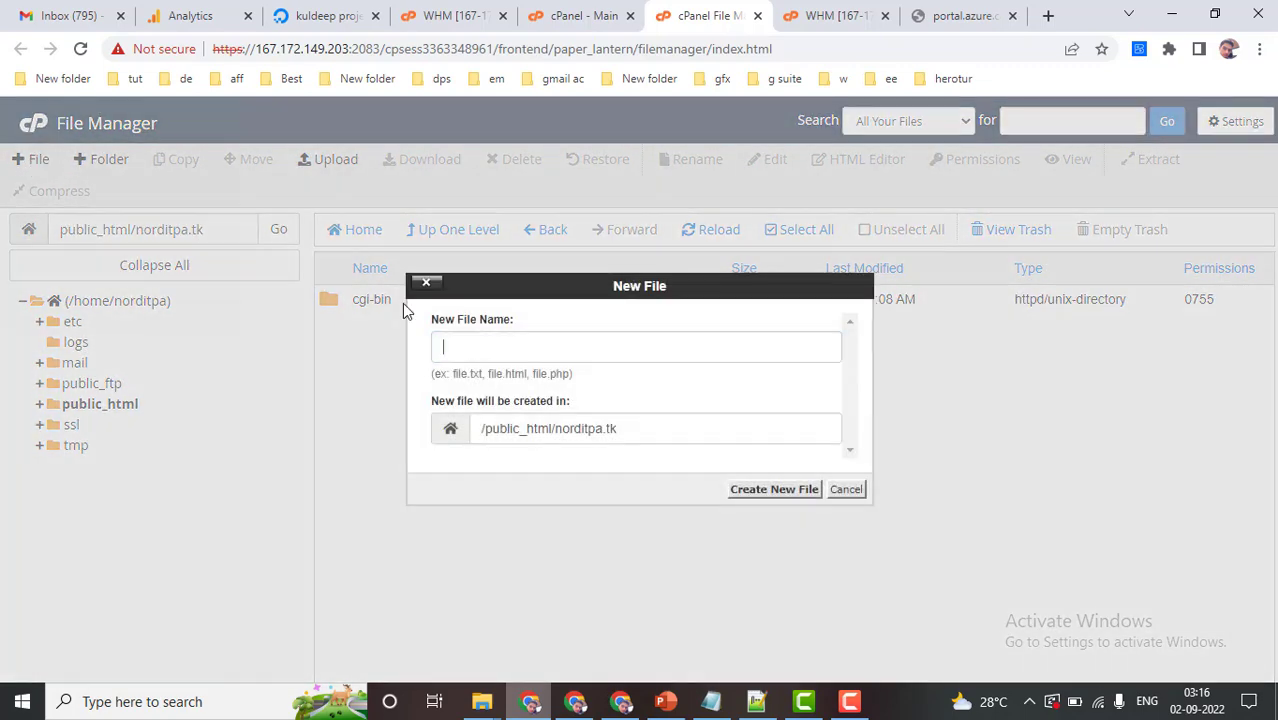
type("vk.html")
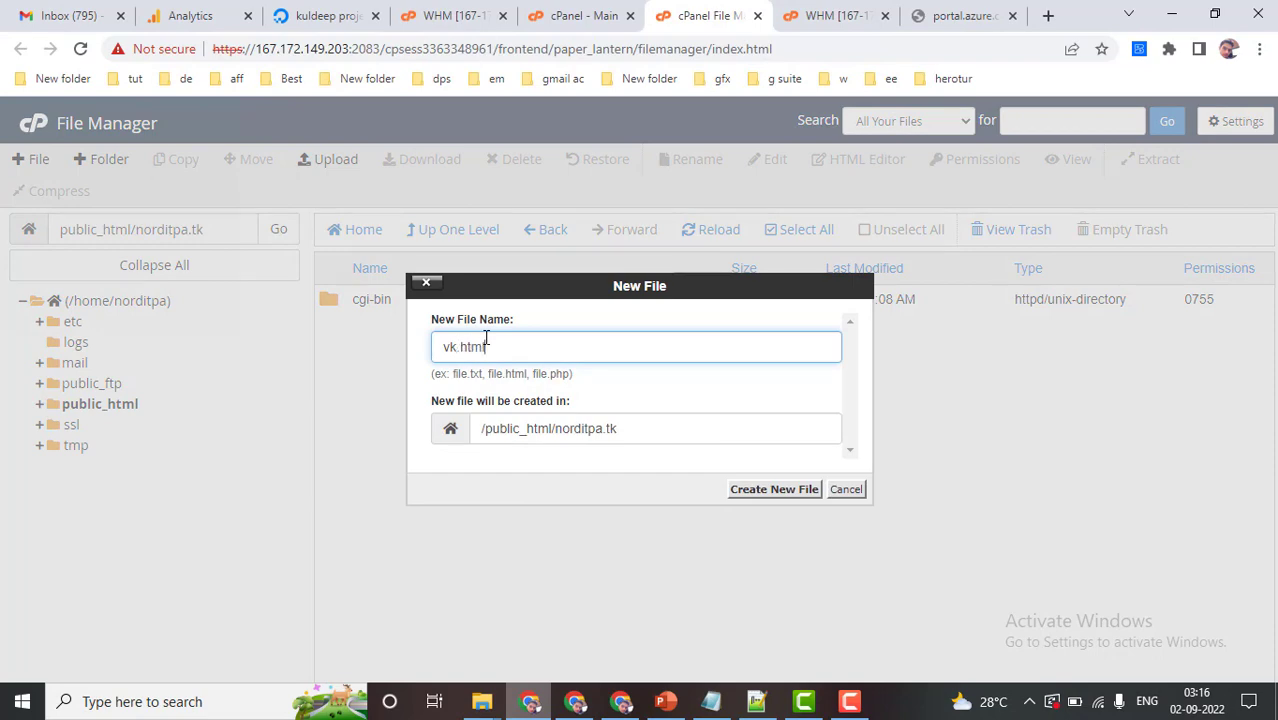
left_click(798, 488)
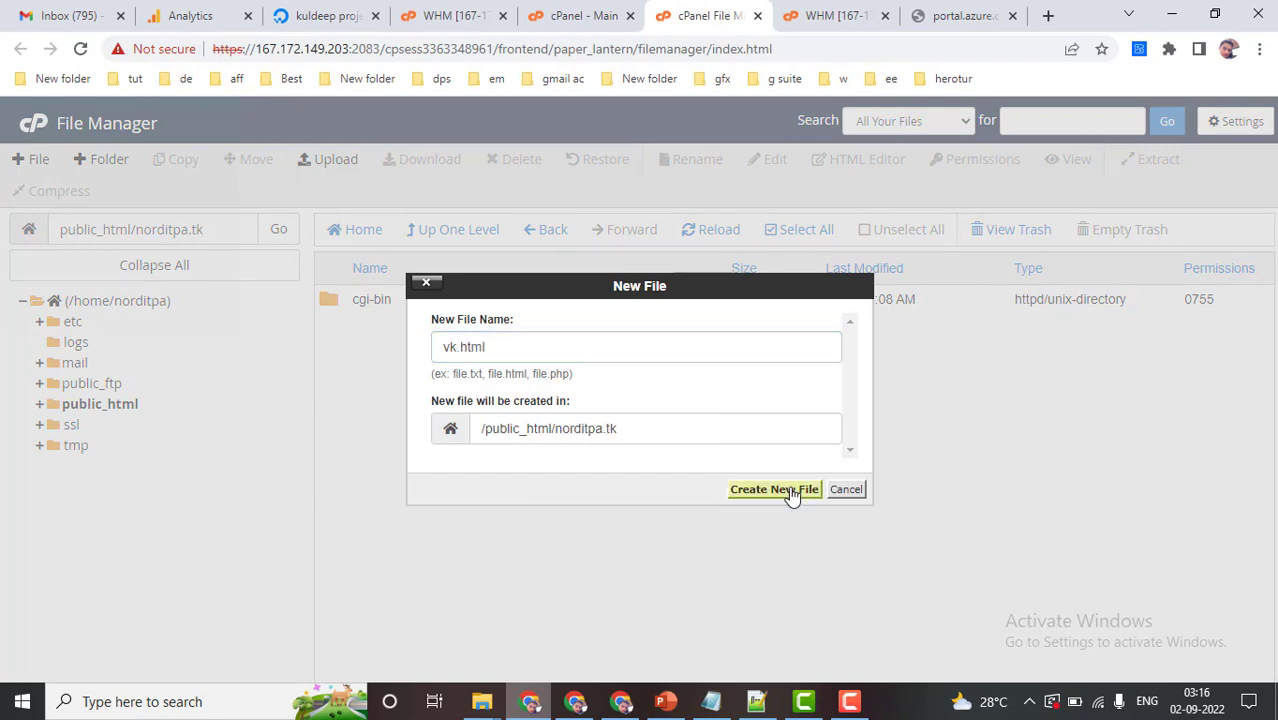
Open the edit dialog for vk.html and copy the heading "Convert Addon Domain to Account" from the WHM conversion page.
right_click(337, 333)
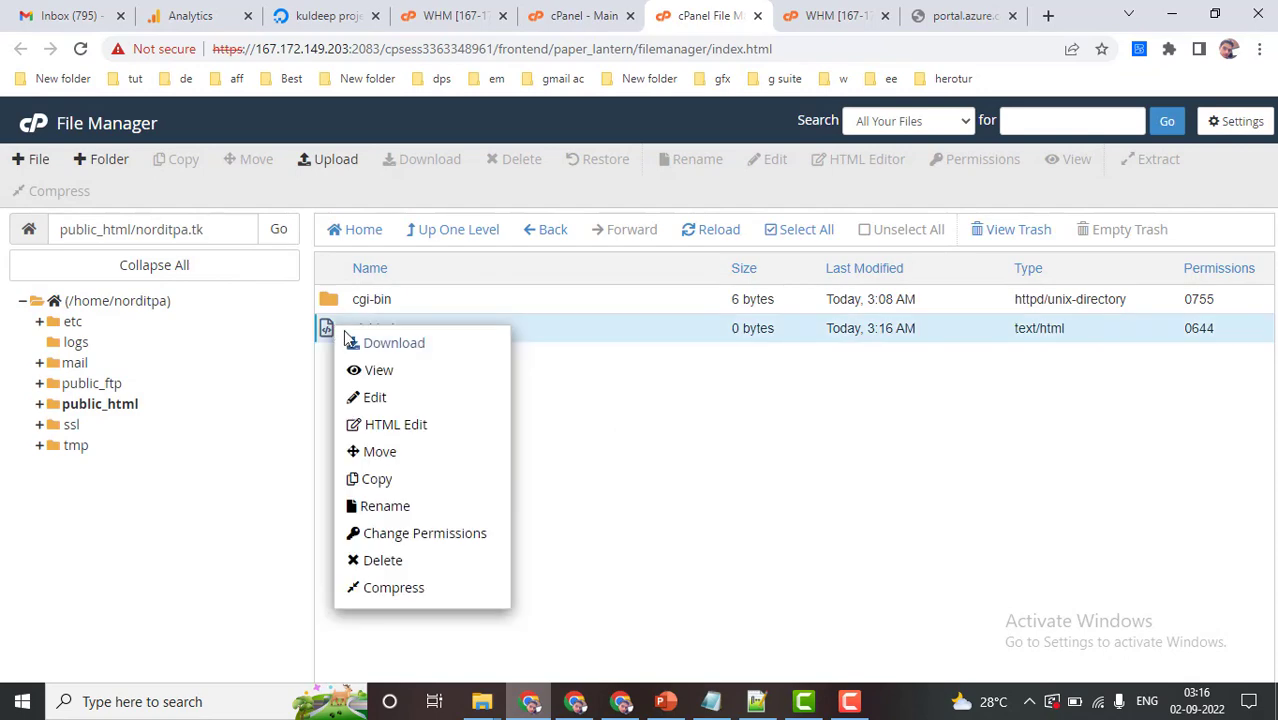
left_click(382, 400)
left_click(590, 15)
left_click(434, 16)
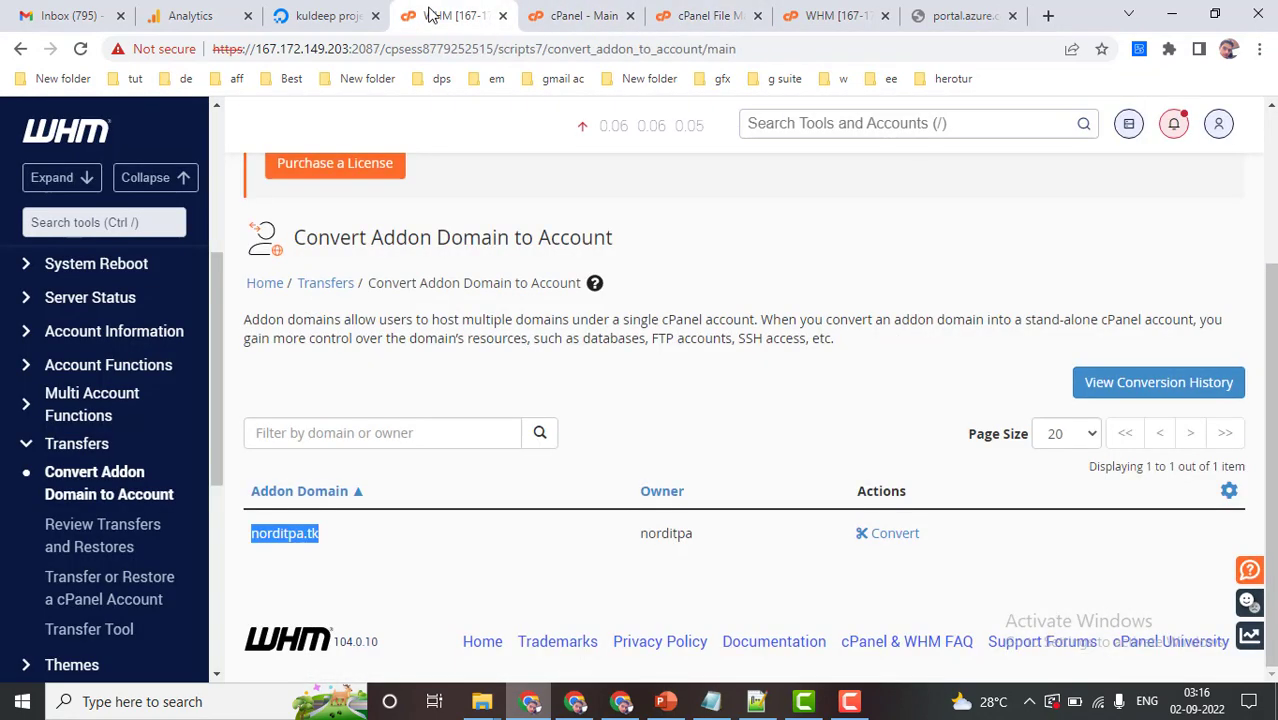
left_click_drag(296, 237, 668, 240)
key("ctrl+c")
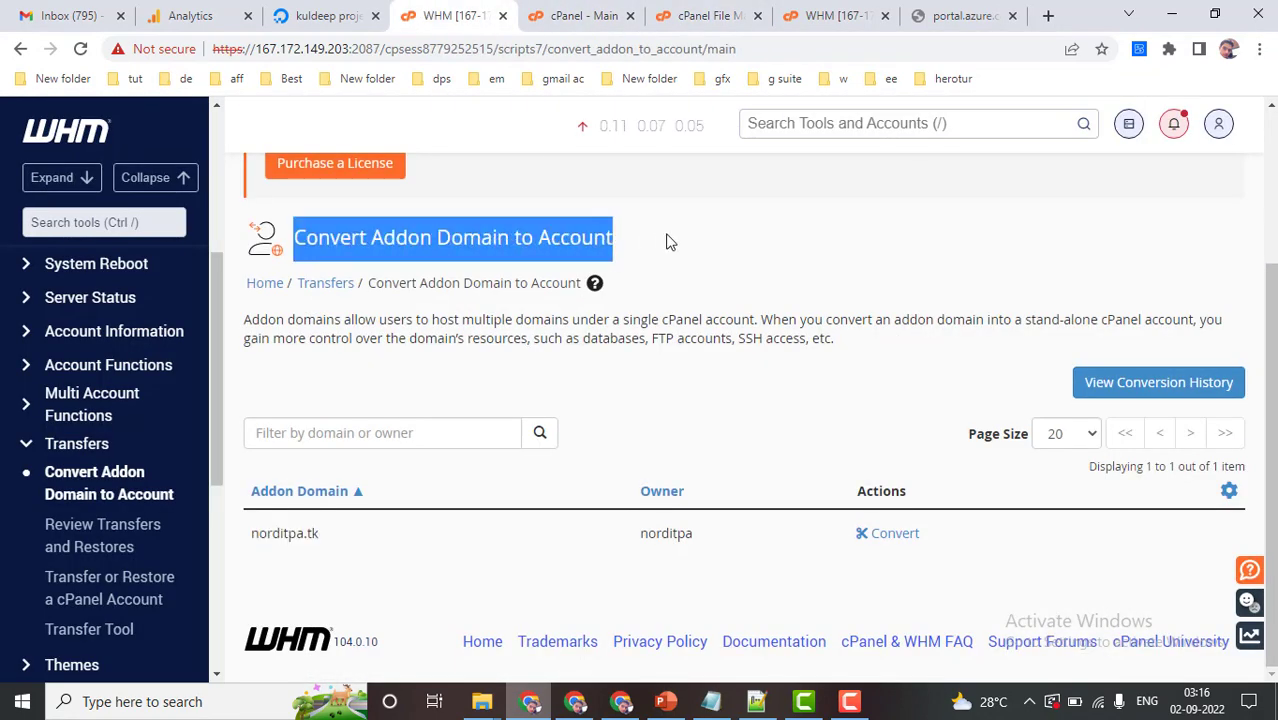
Paste "Convert Addon Domain to Account" as the content of vk.html, save the file and close the editor.
left_click(705, 15)
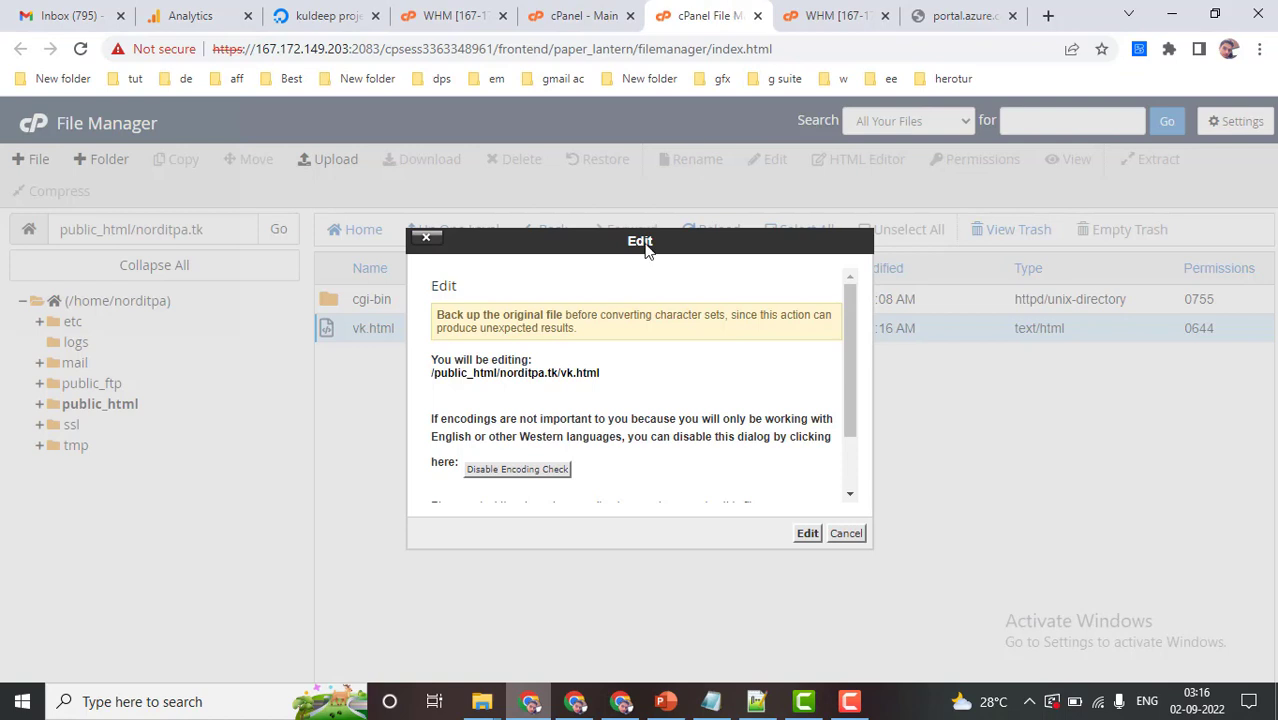
left_click(807, 533)
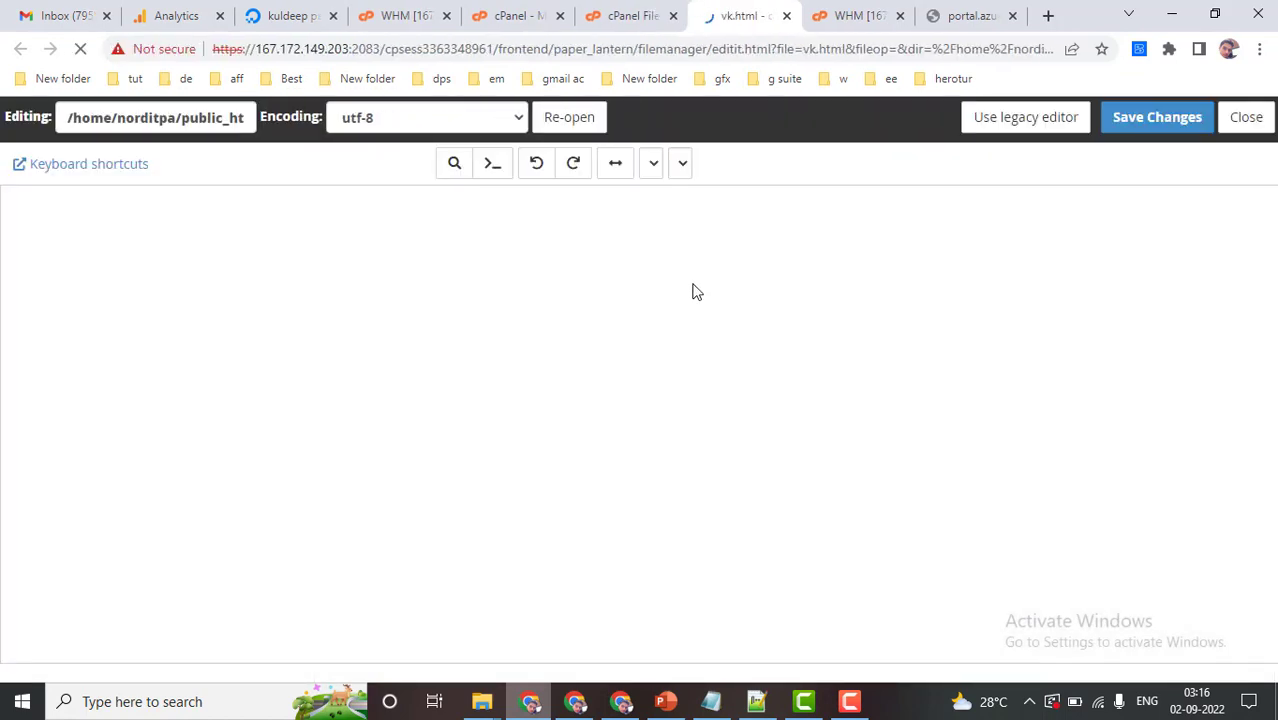
key("ctrl+v")
left_click(1119, 128)
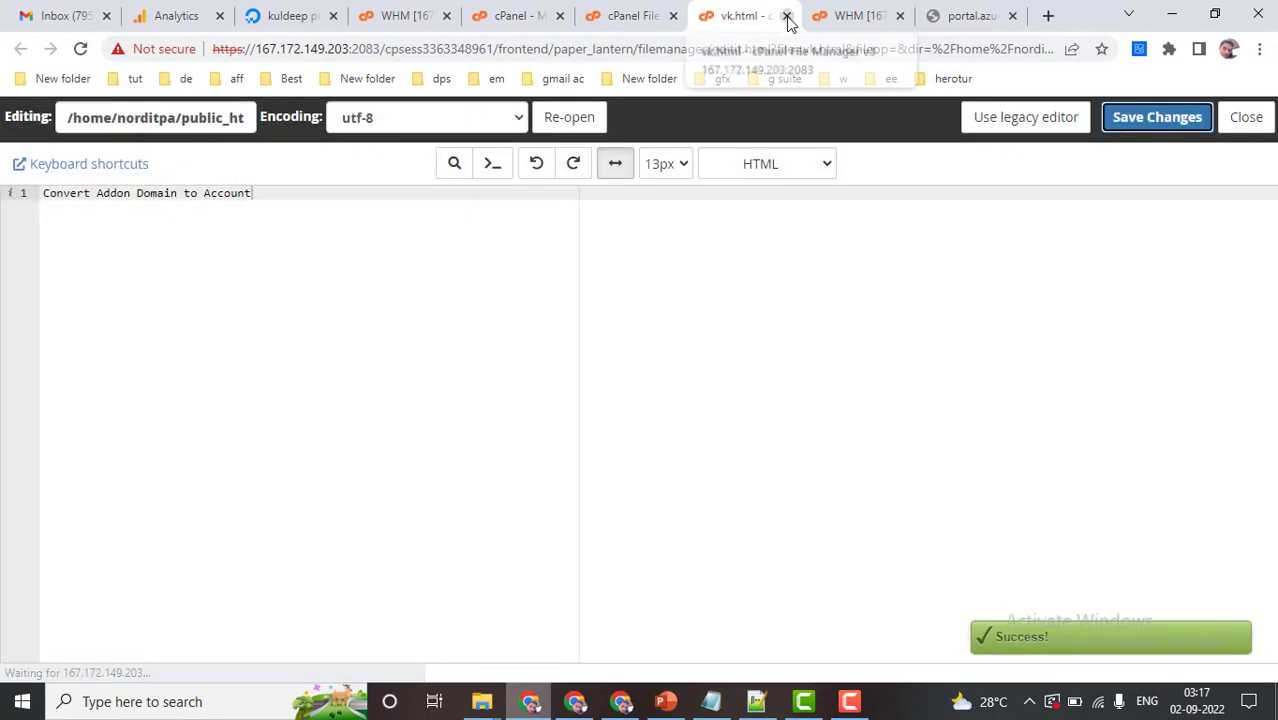
left_click(786, 15)
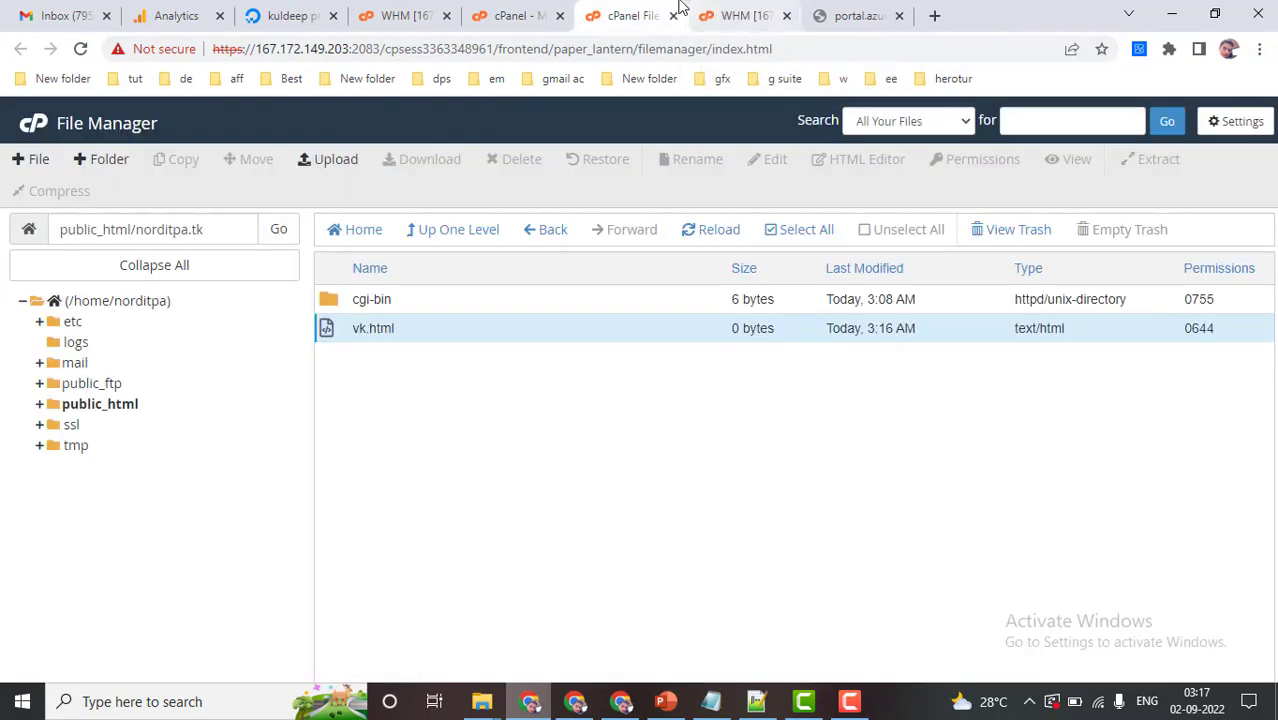
Examine the primary domain in cPanel's general information against the addon domain in WHM's conversion list.
left_click(430, 14)
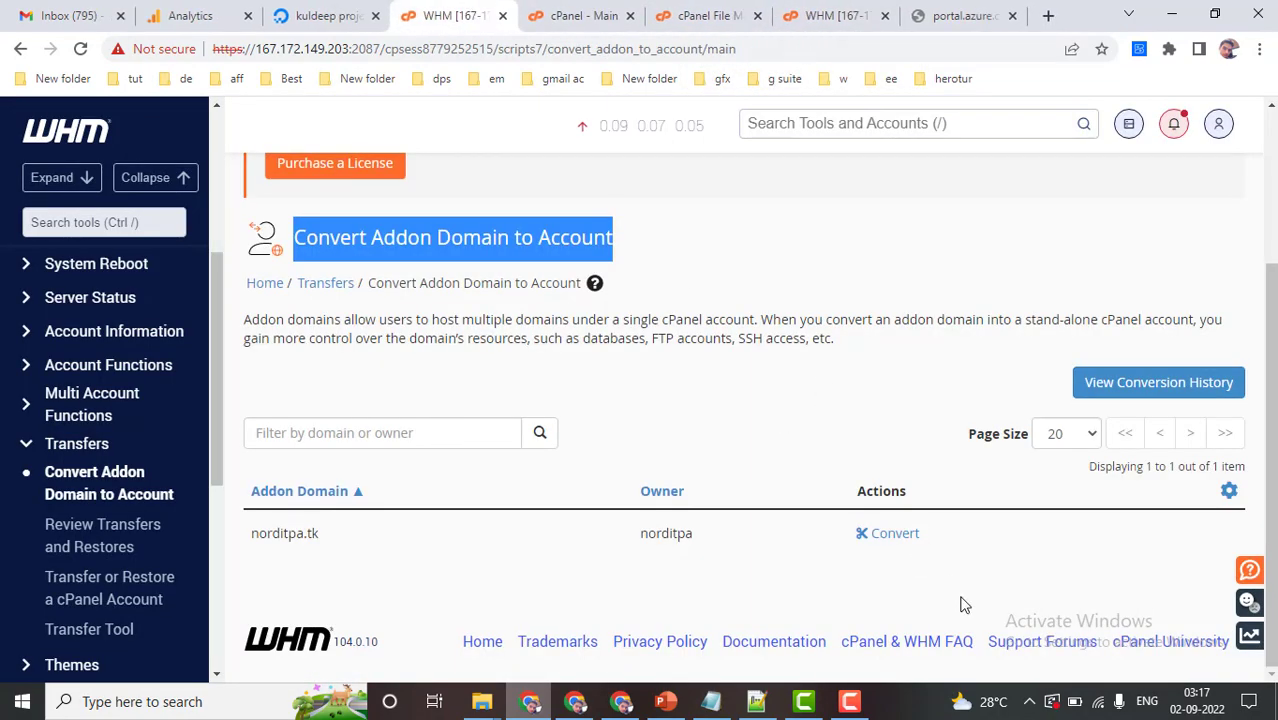
left_click(582, 15)
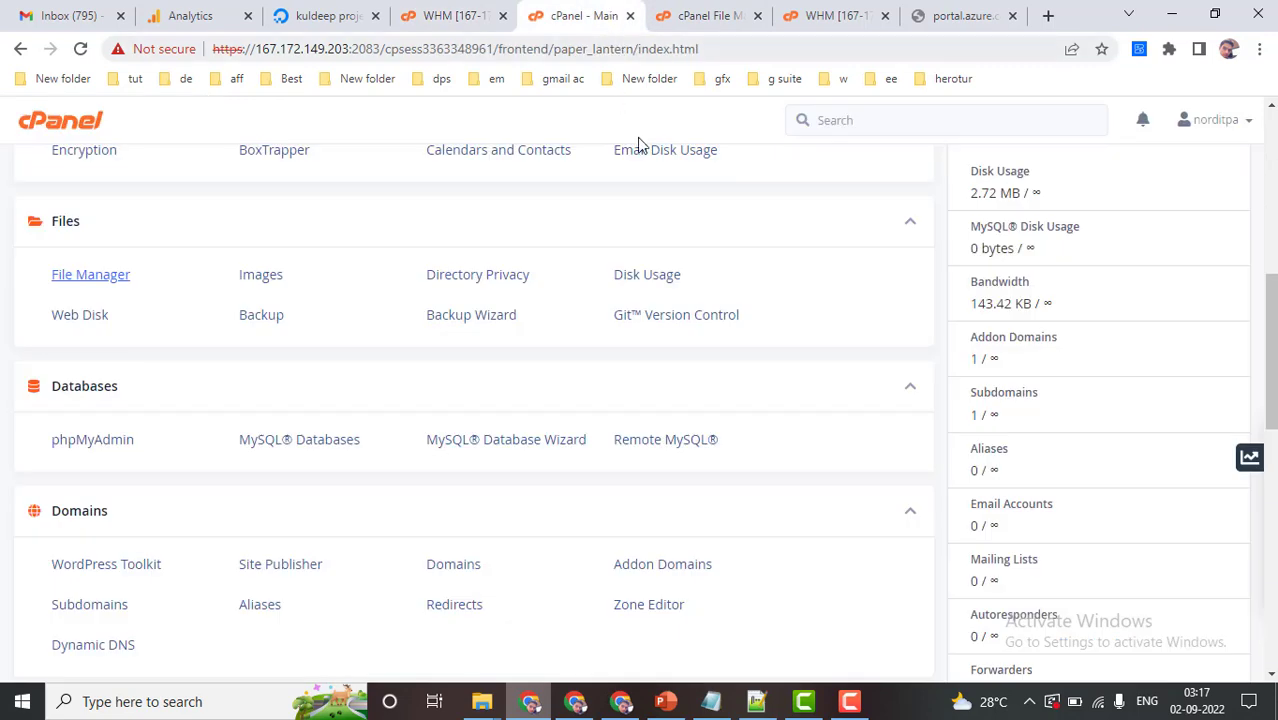
scroll(910, 348, "up", 10)
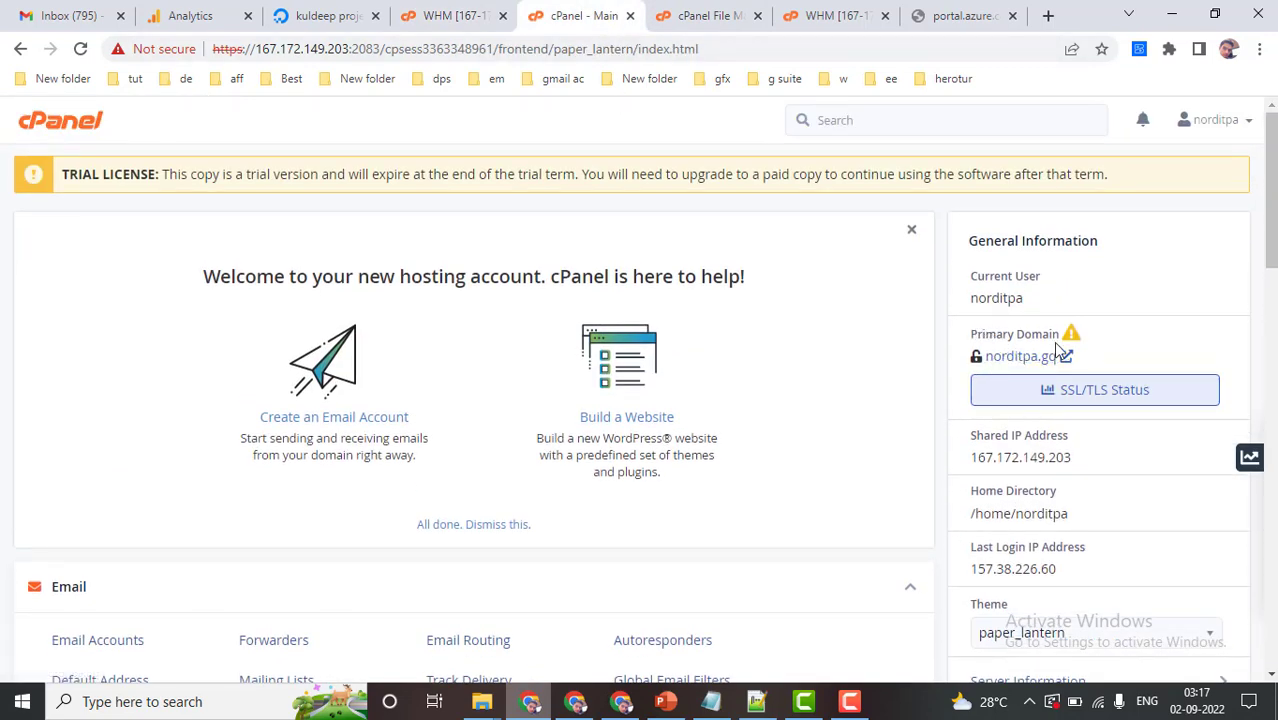
scroll(590, 250, "down", 1)
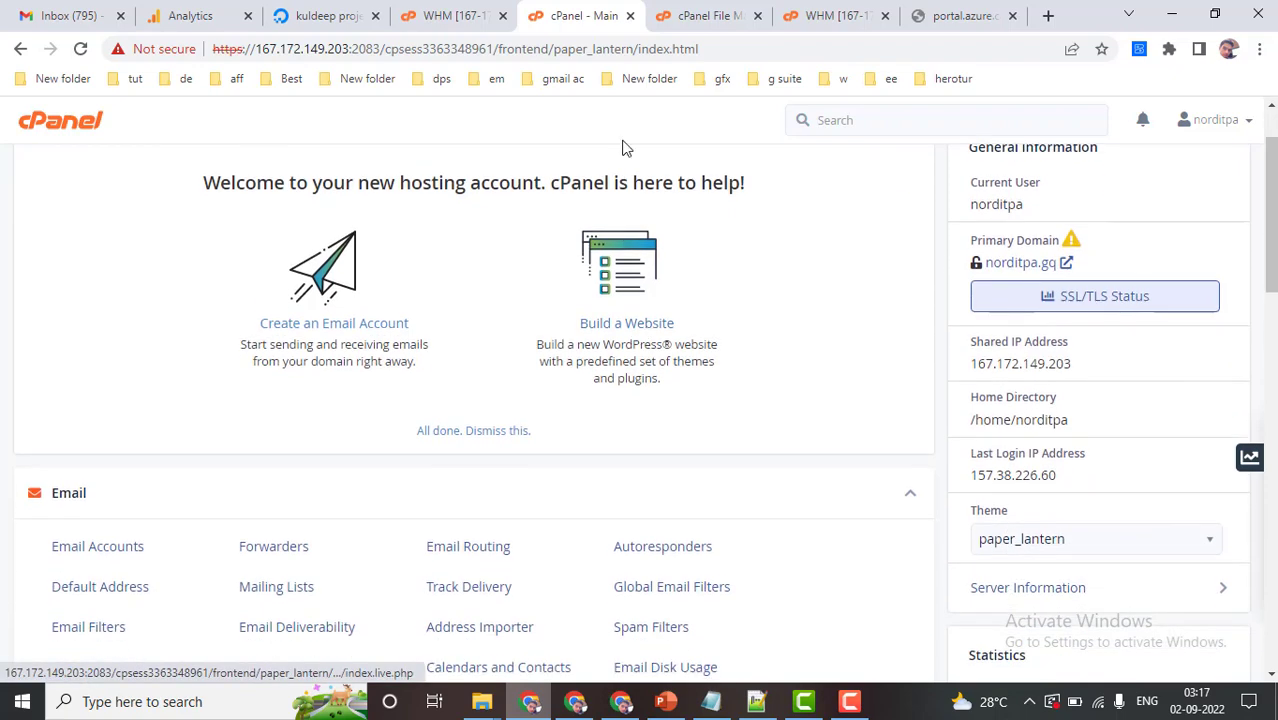
left_click(452, 15)
left_click_drag(272, 533, 322, 537)
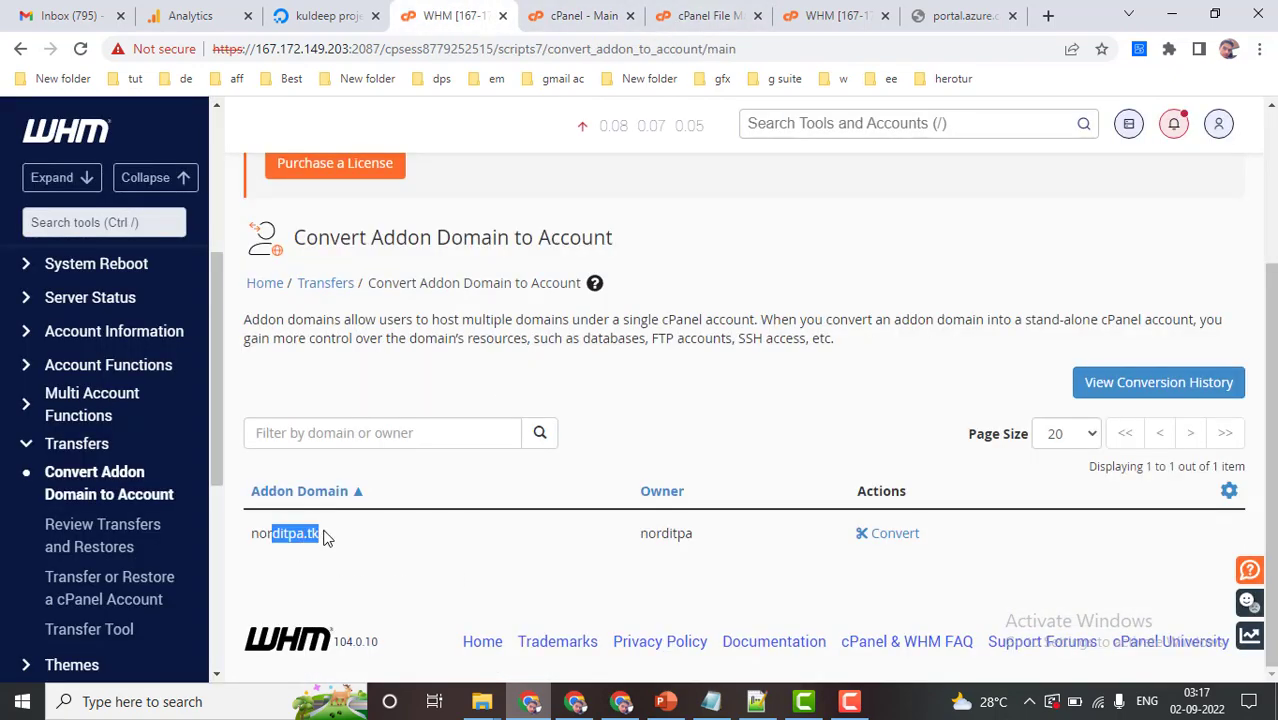
left_click(580, 15)
scroll(700, 380, "down", 3)
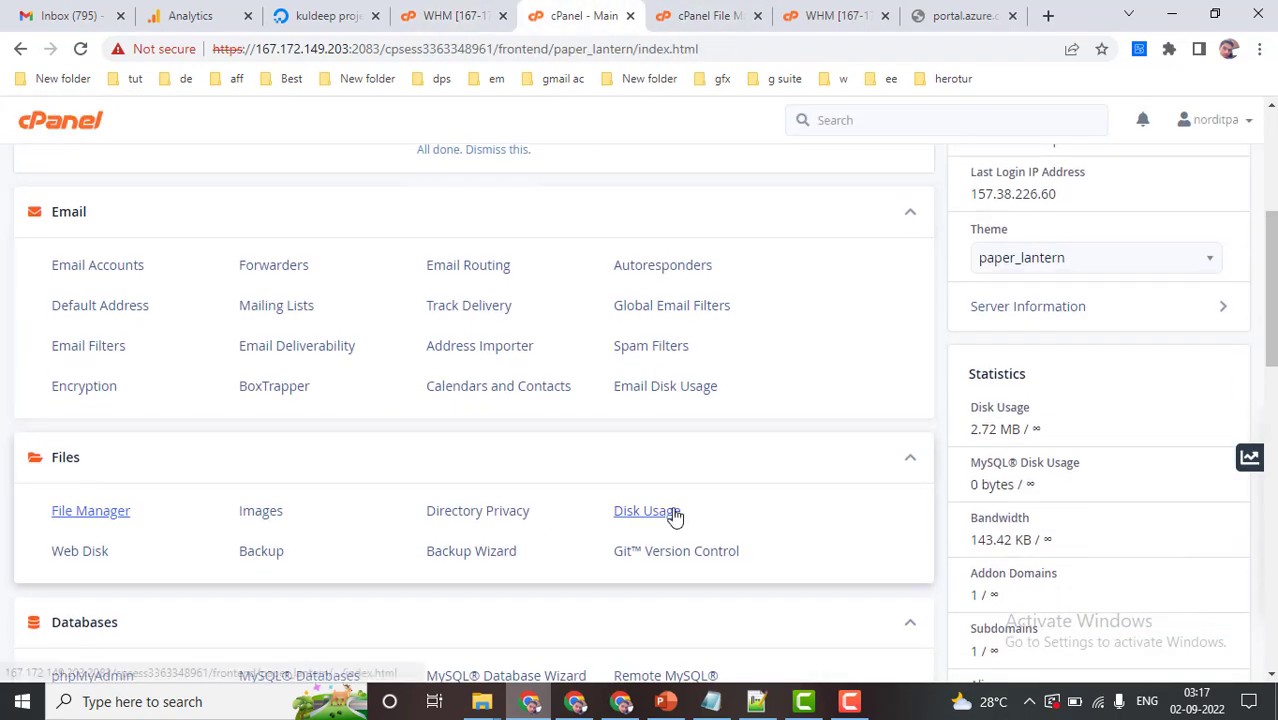
left_click(452, 10)
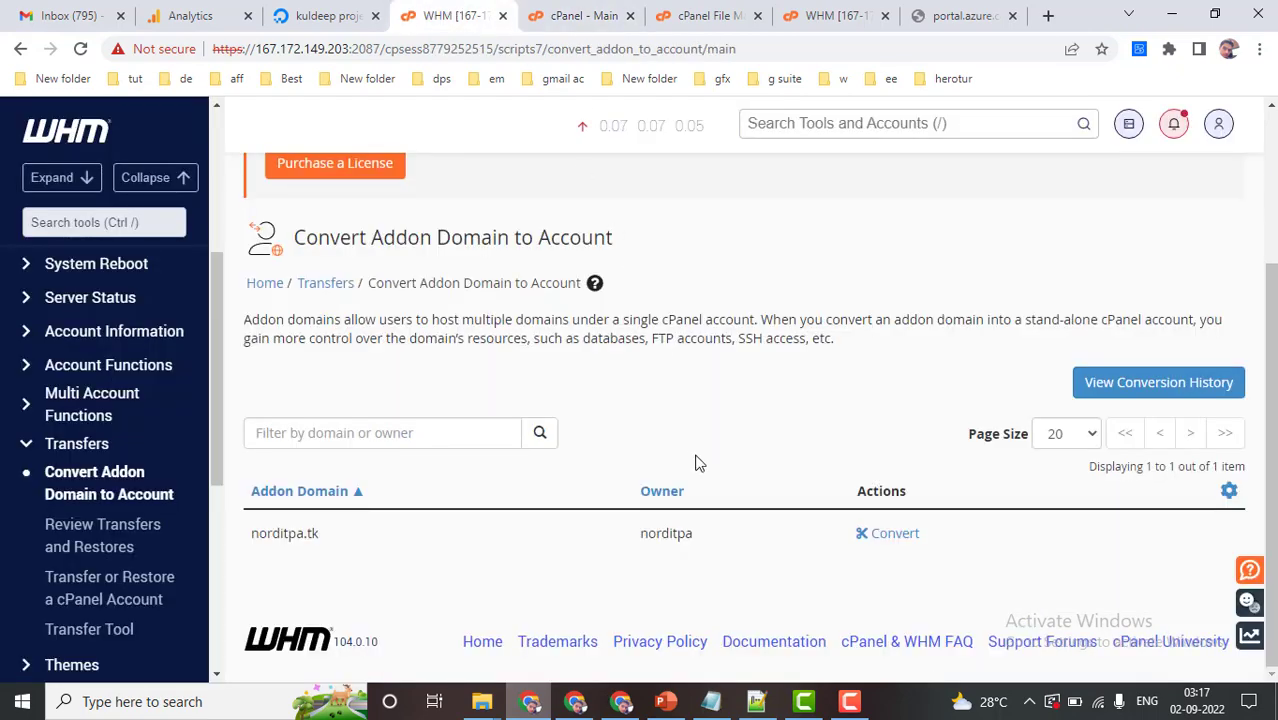
Start converting the addon domain norditpa.tk to its own account and review the account settings on the conversion form.
left_click(894, 538)
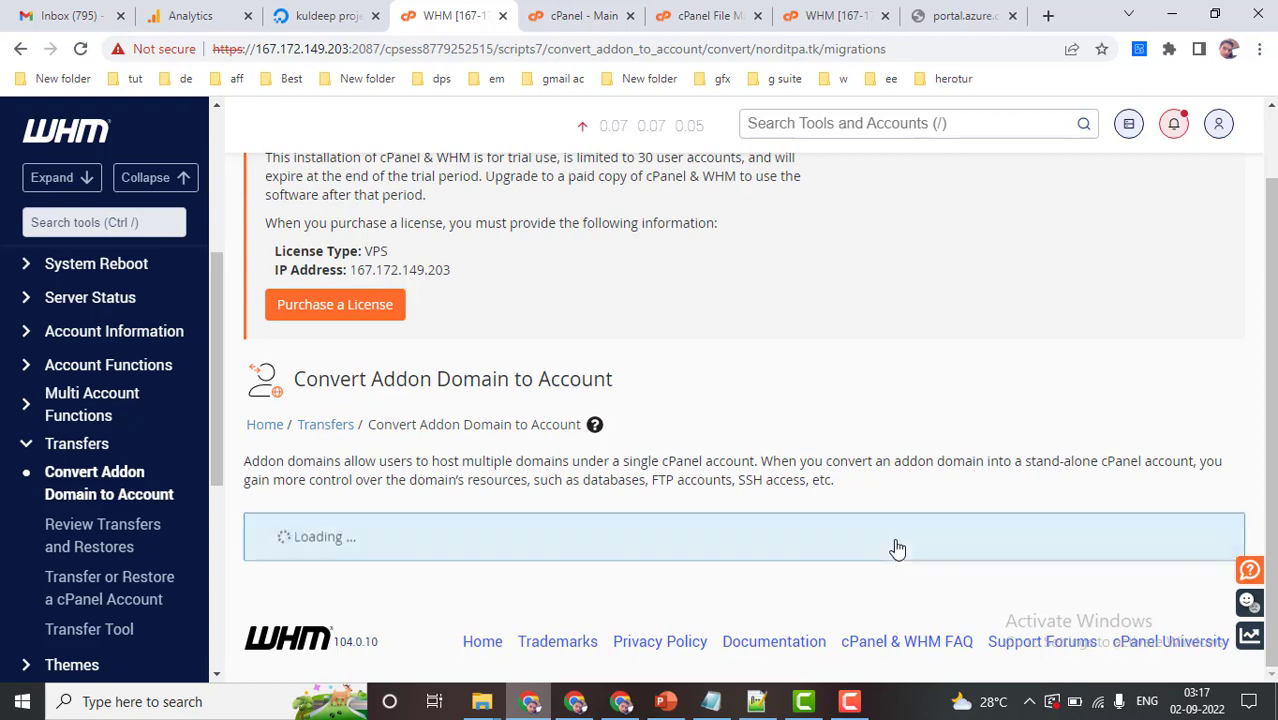
scroll(875, 445, "down", 3)
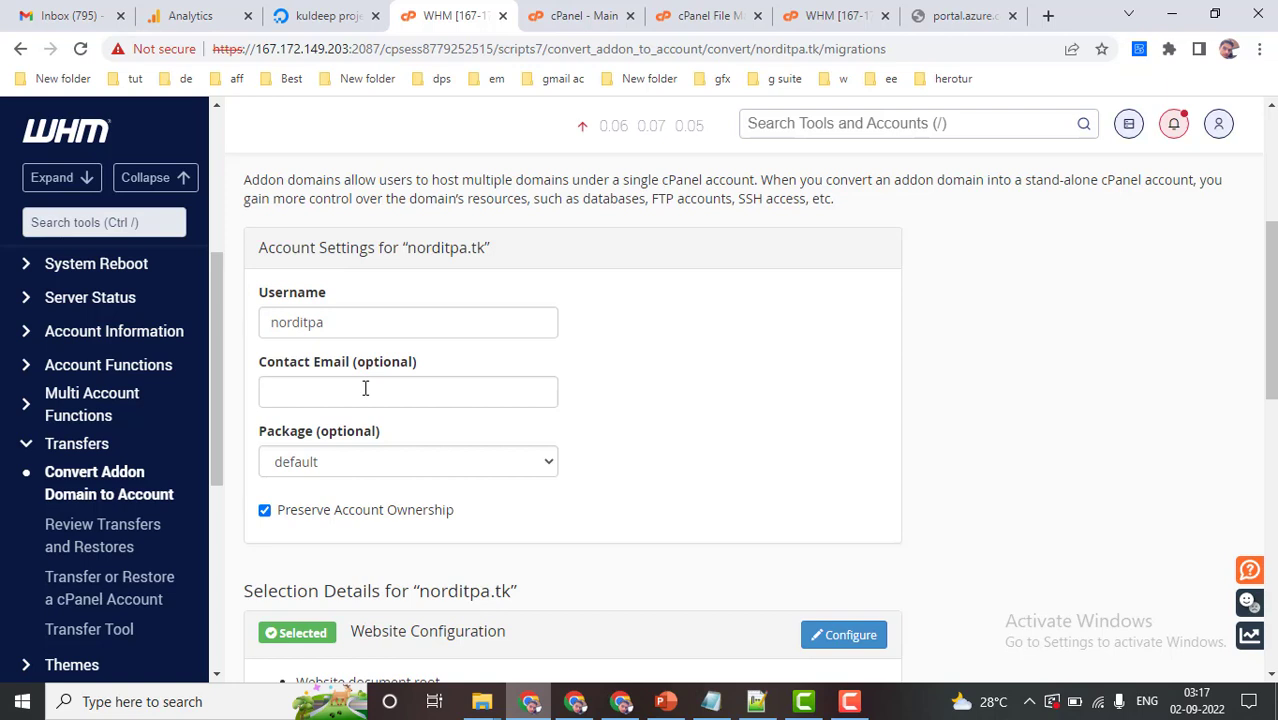
scroll(366, 388, "down", 1)
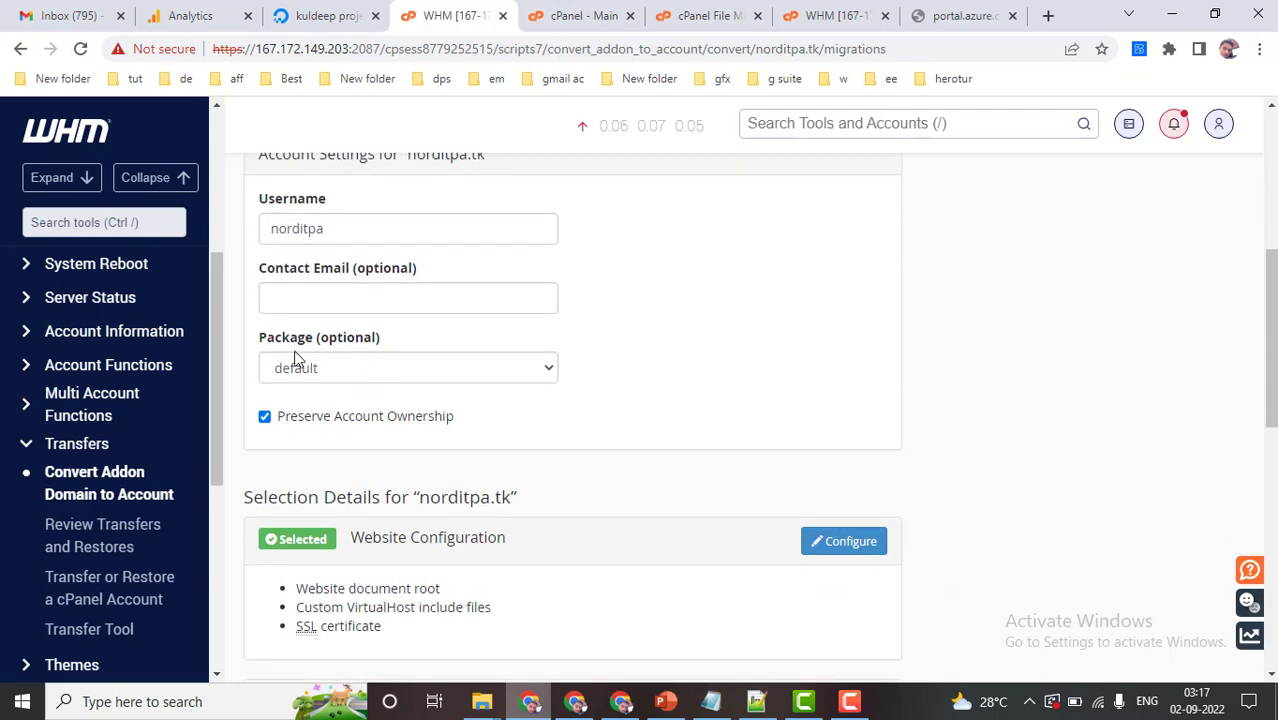
Examine the package choices and the selection details for norditpa.tk, including website configuration, DNS records, email, MySQL databases and subaccounts.
left_click(435, 385)
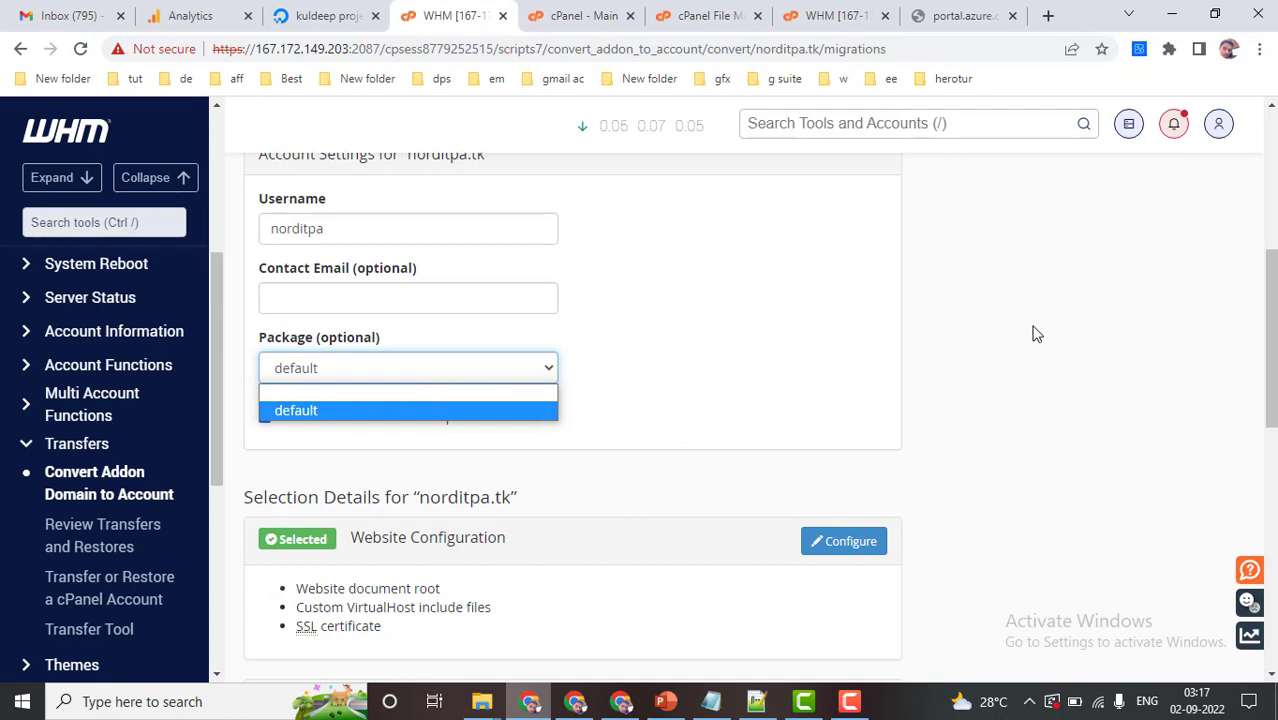
scroll(1078, 400, "down", 3)
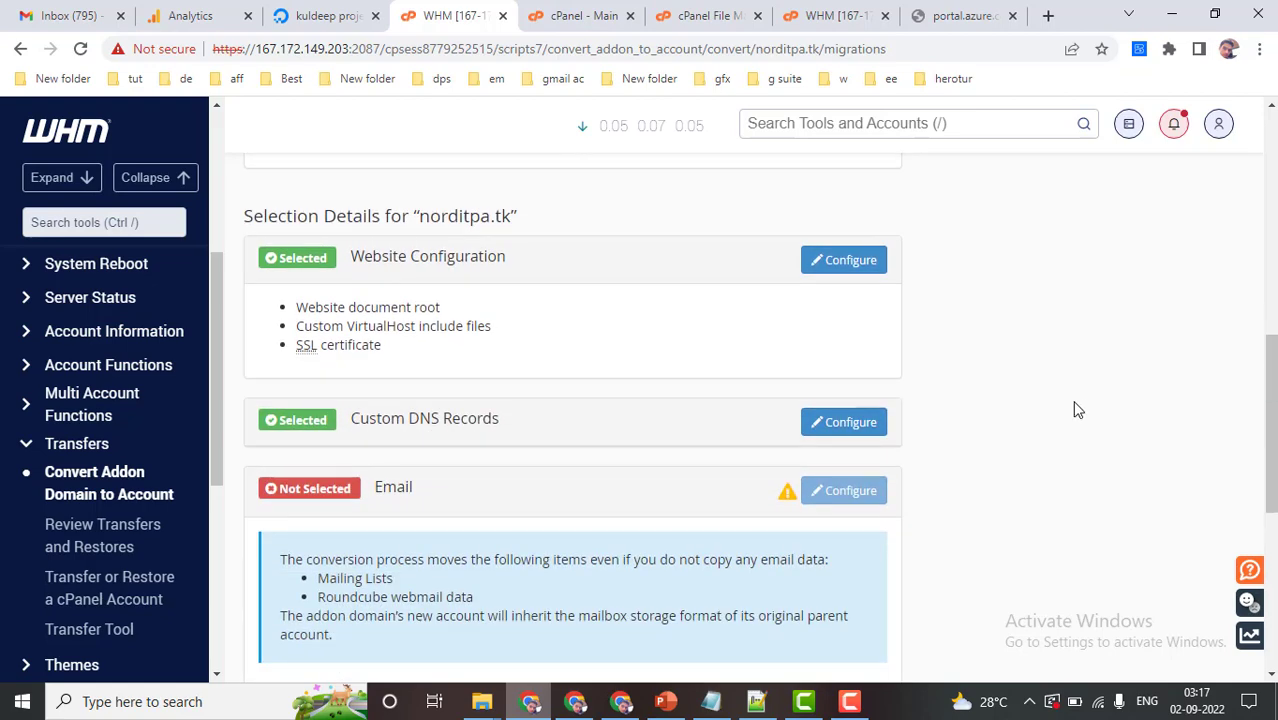
scroll(505, 374, "down", 1)
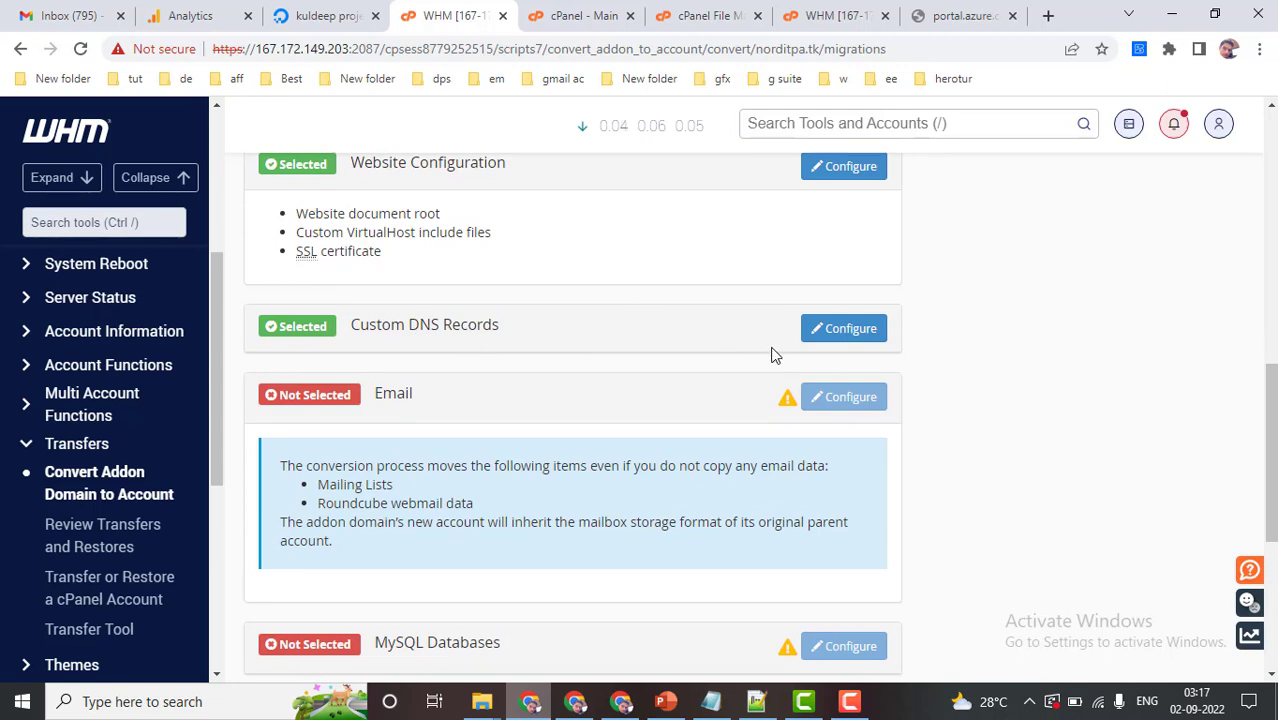
scroll(560, 295, "up", 4)
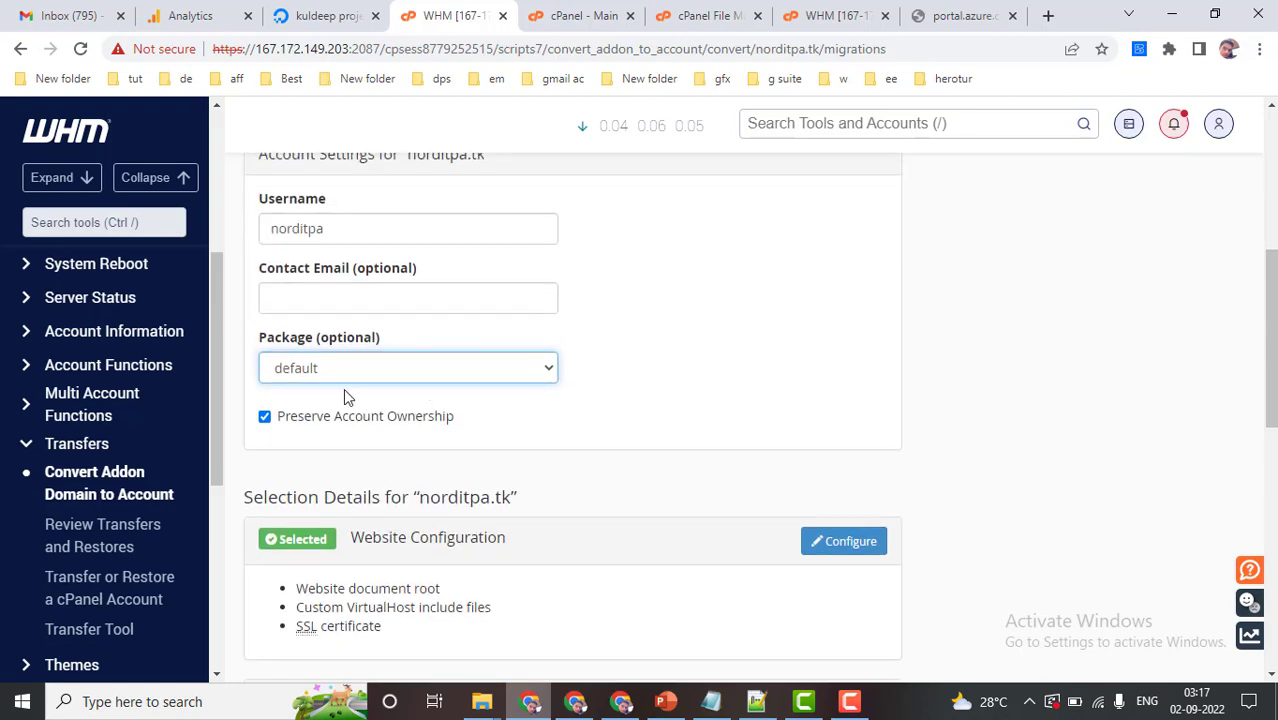
scroll(551, 480, "down", 7)
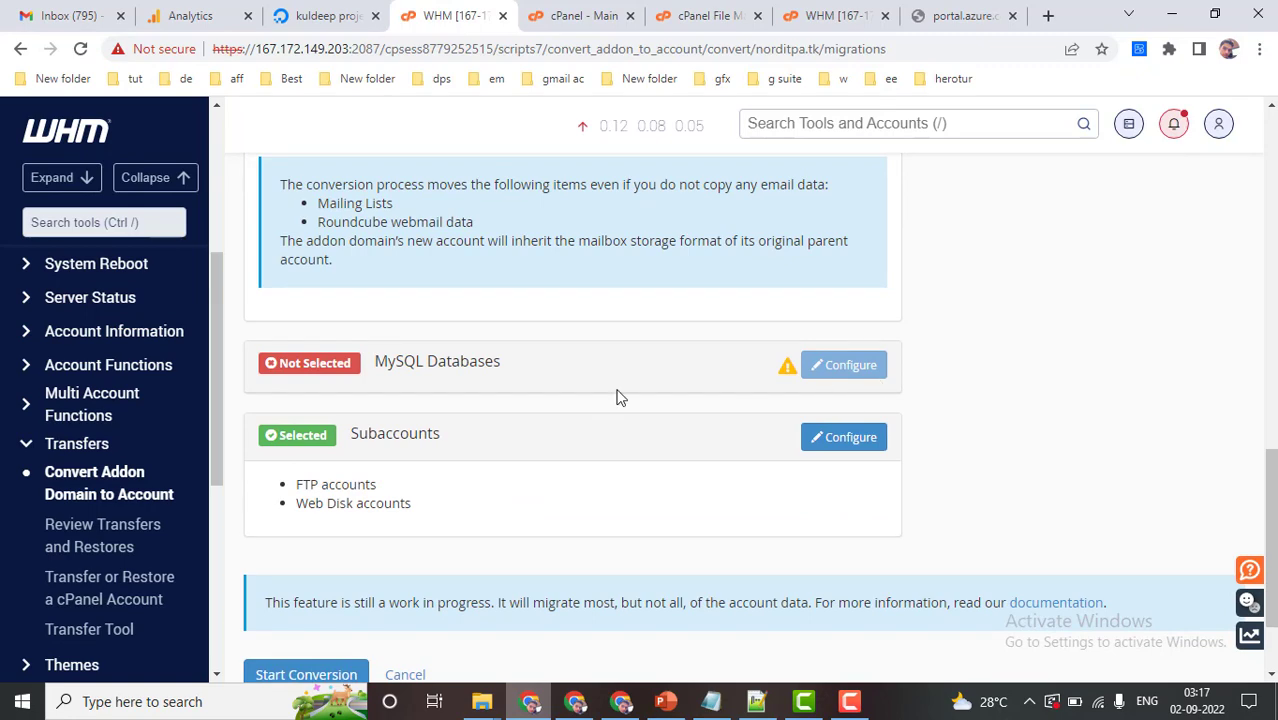
scroll(617, 397, "down", 2)
scroll(485, 448, "up", 3)
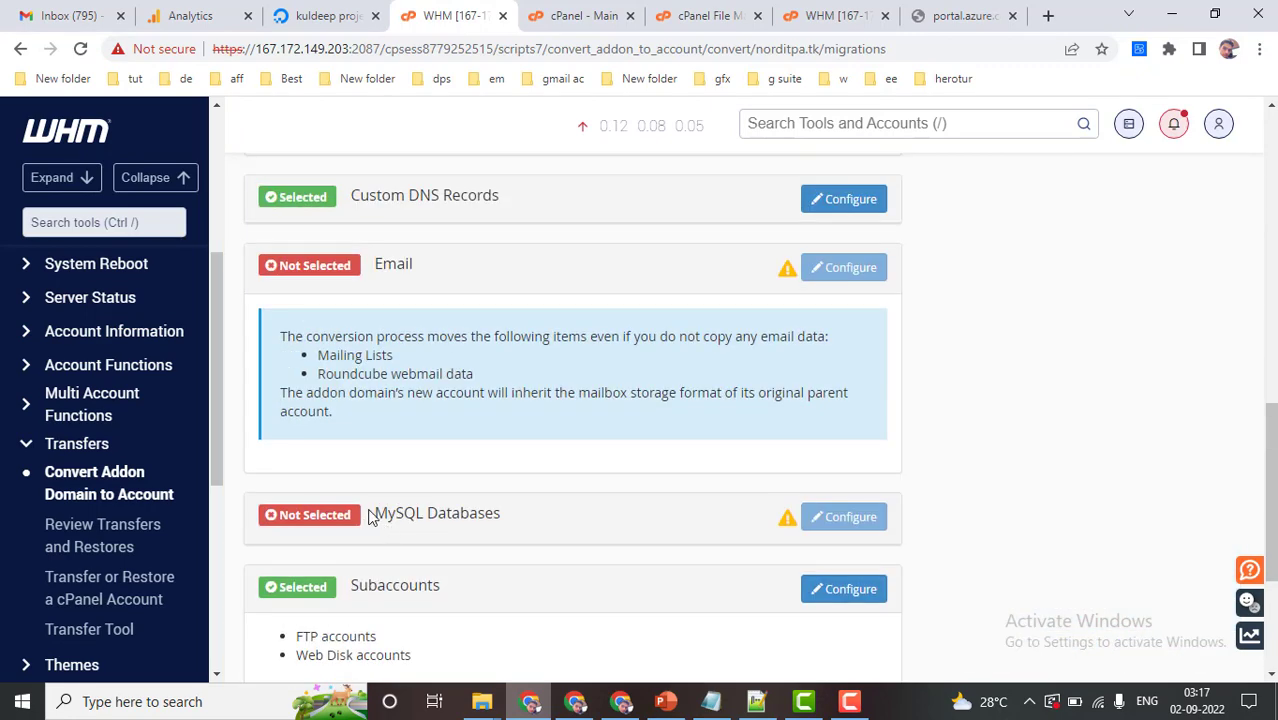
left_click_drag(371, 516, 529, 520)
scroll(569, 487, "up", 3)
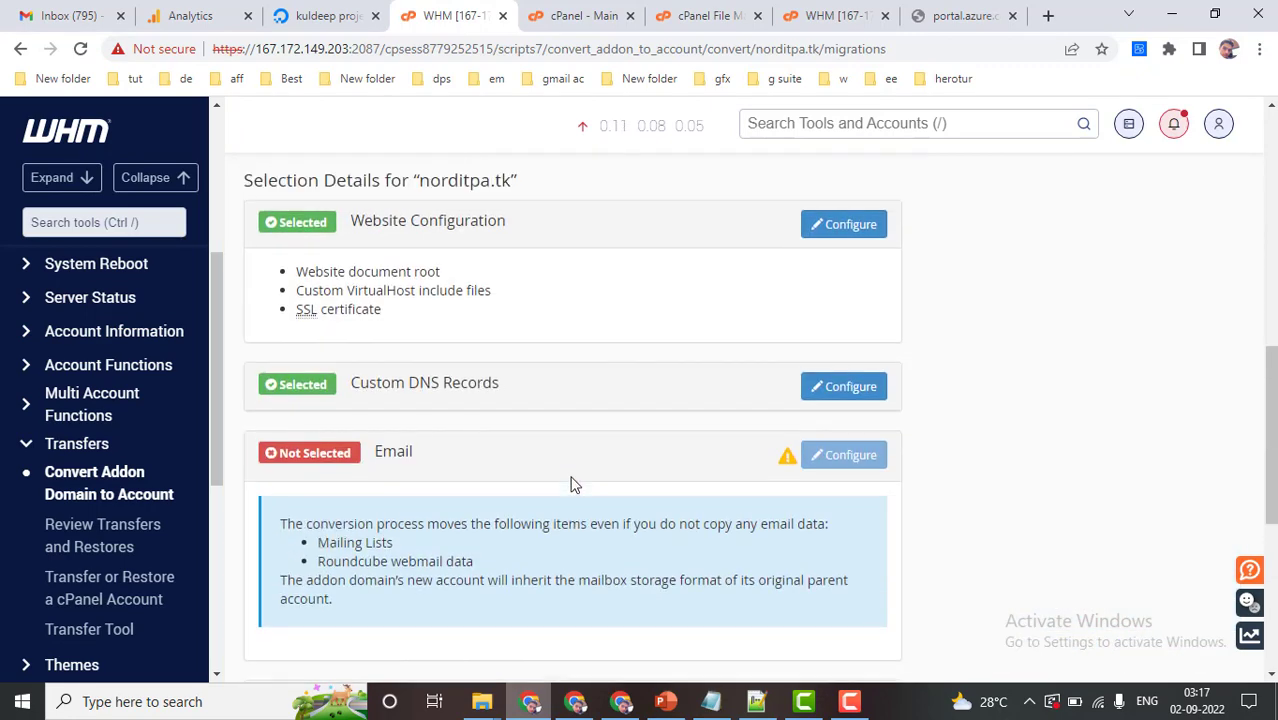
left_click_drag(371, 549, 437, 541)
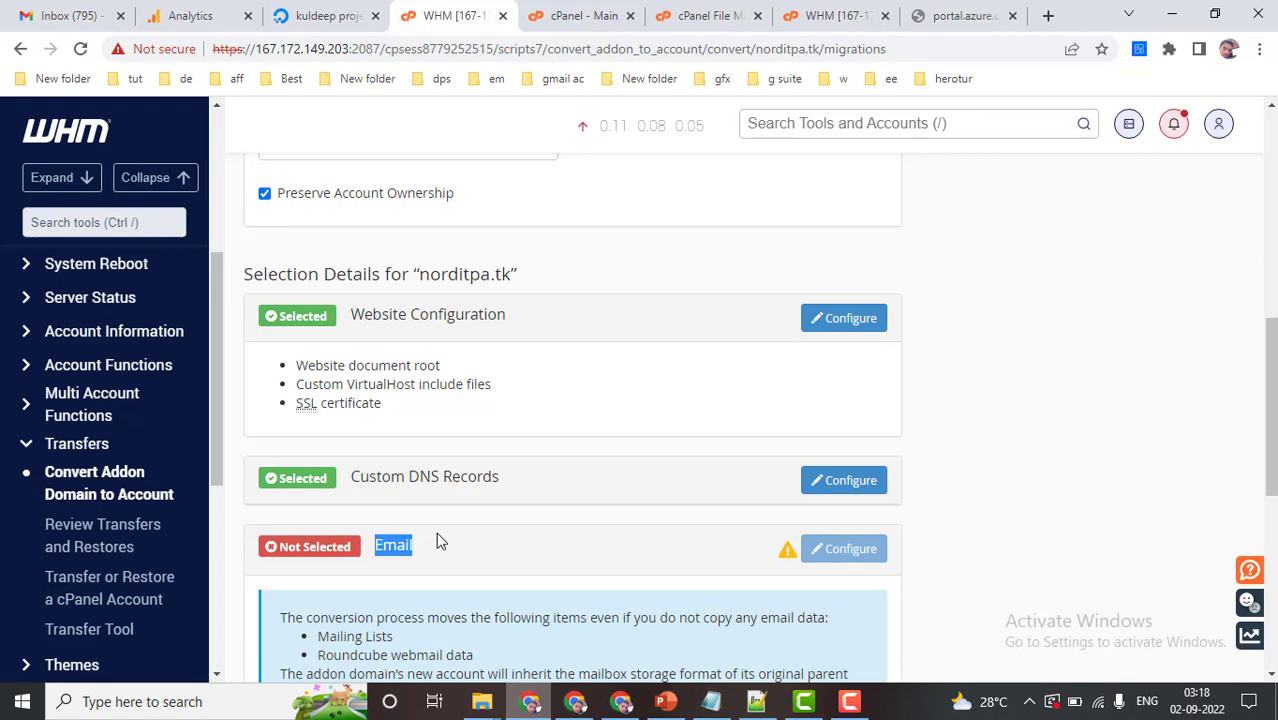
scroll(437, 541, "down", 2)
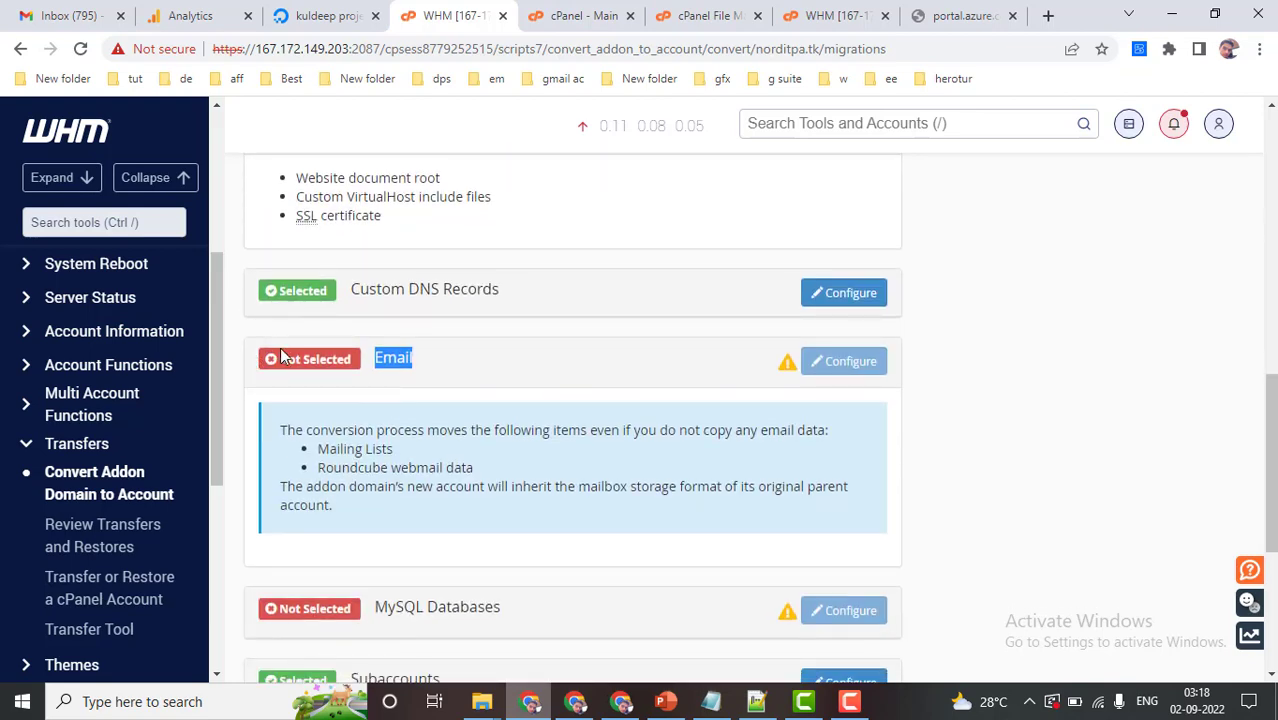
scroll(344, 576, "up", 3)
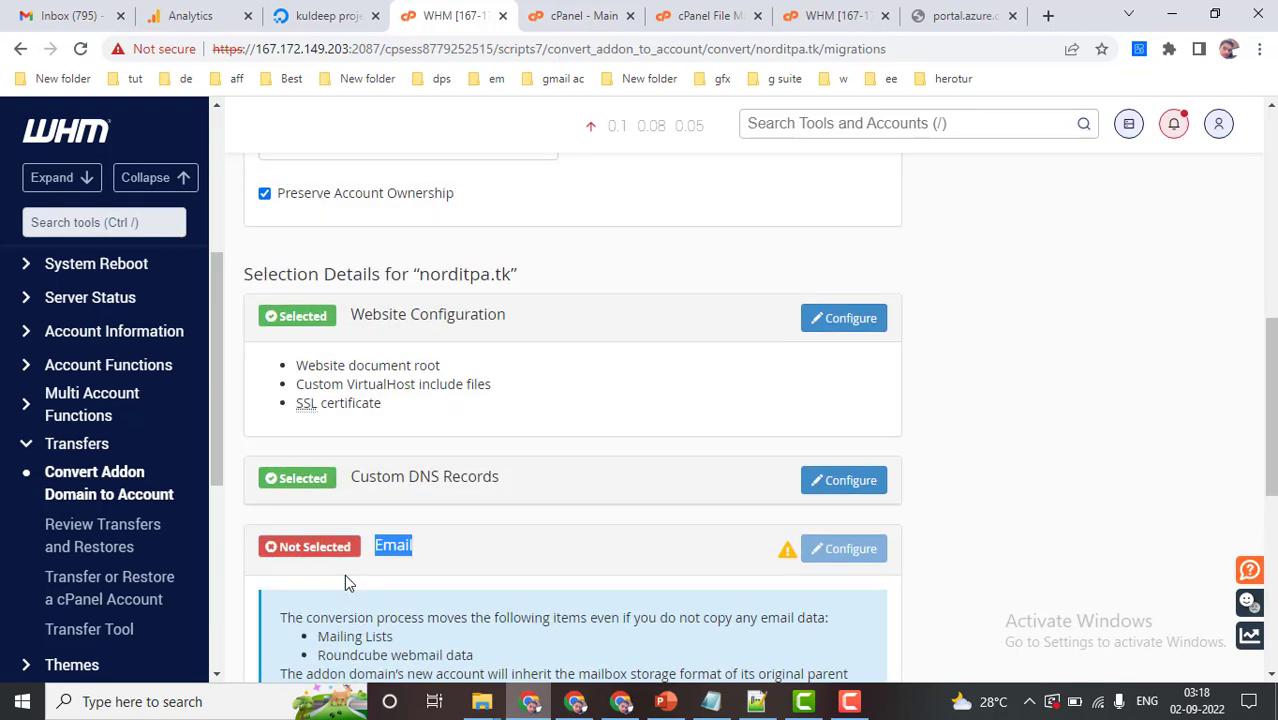
scroll(344, 576, "down", 1)
scroll(347, 579, "down", 5)
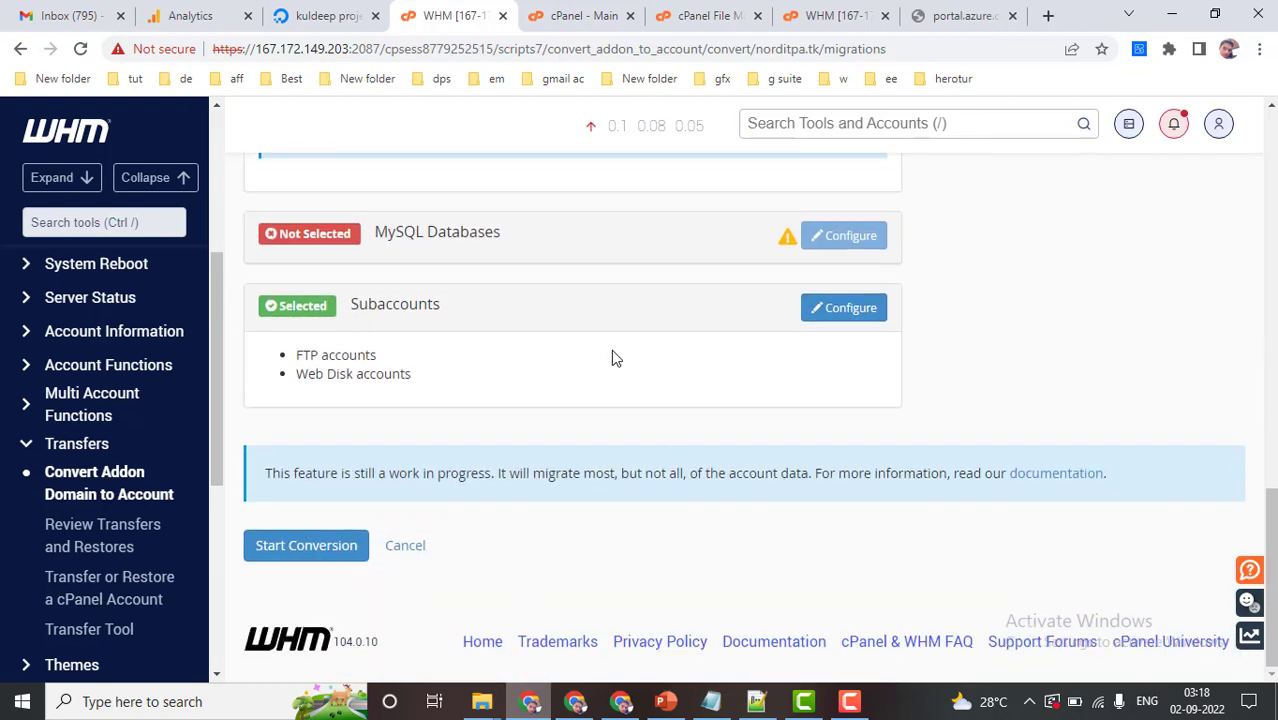
Try to start the conversion of norditpa.tk with the username norditpa and the default package.
left_click(309, 552)
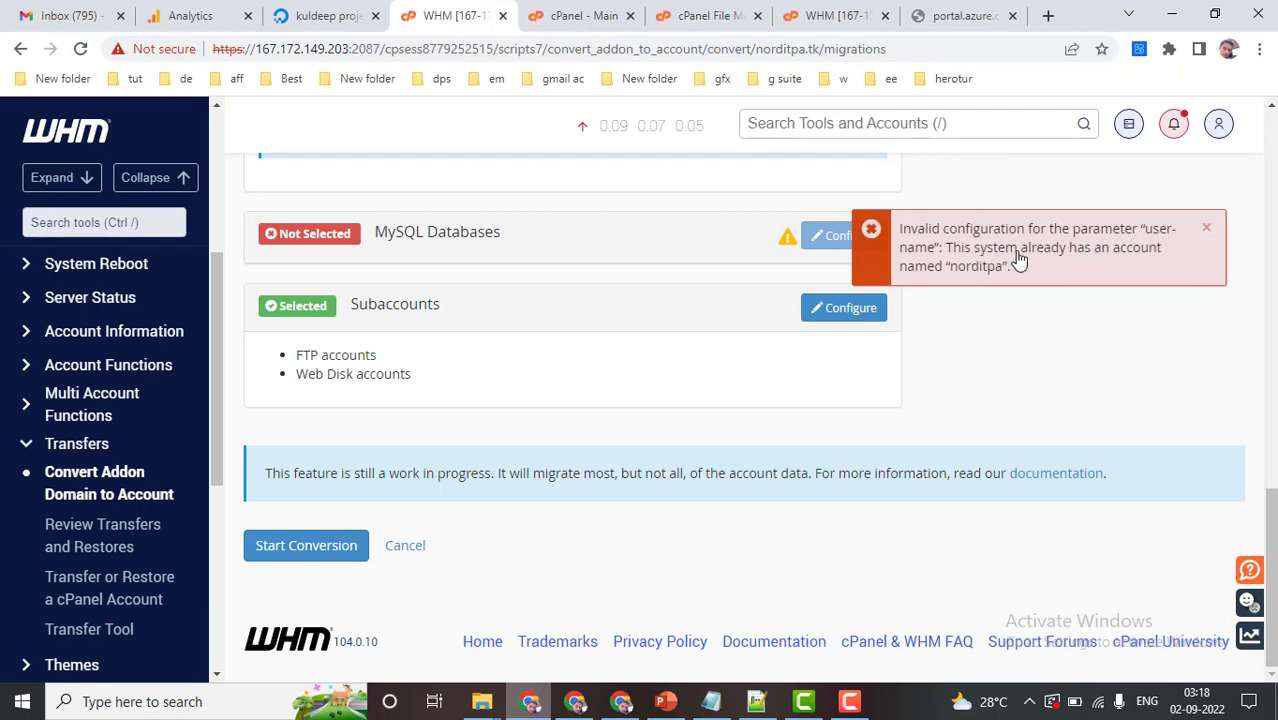
scroll(465, 317, "up", 5)
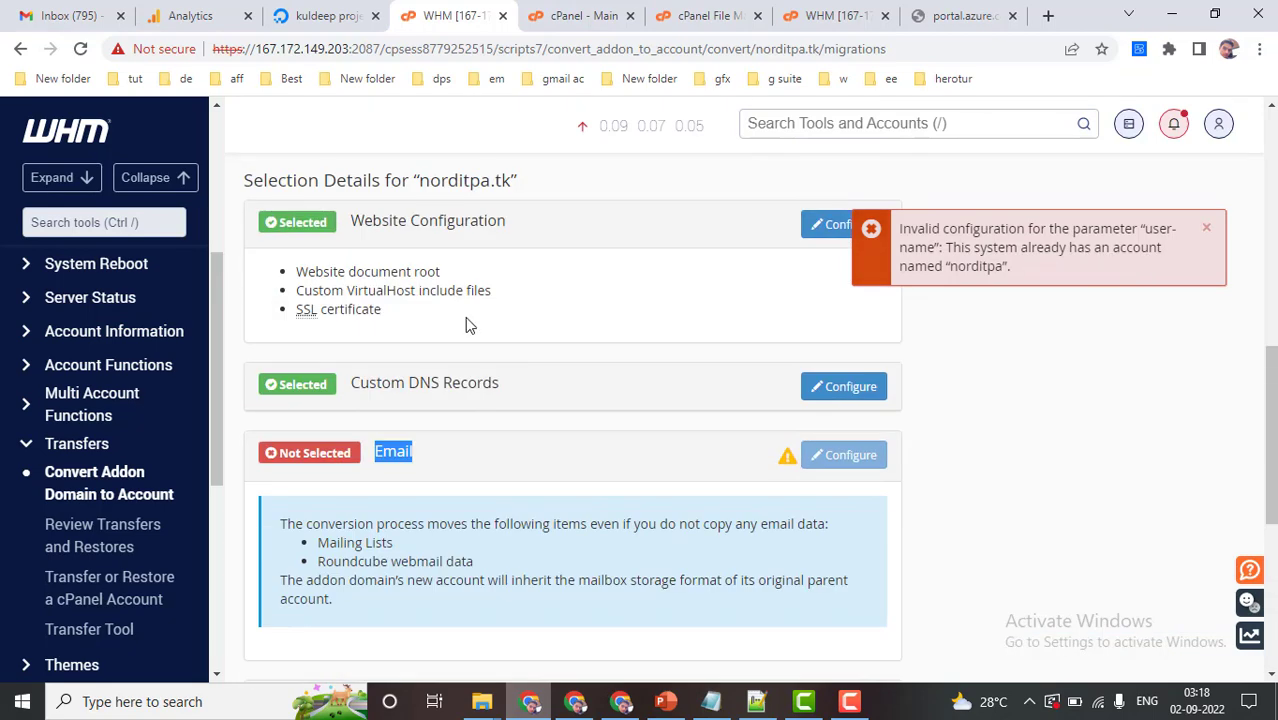
scroll(460, 434, "up", 6)
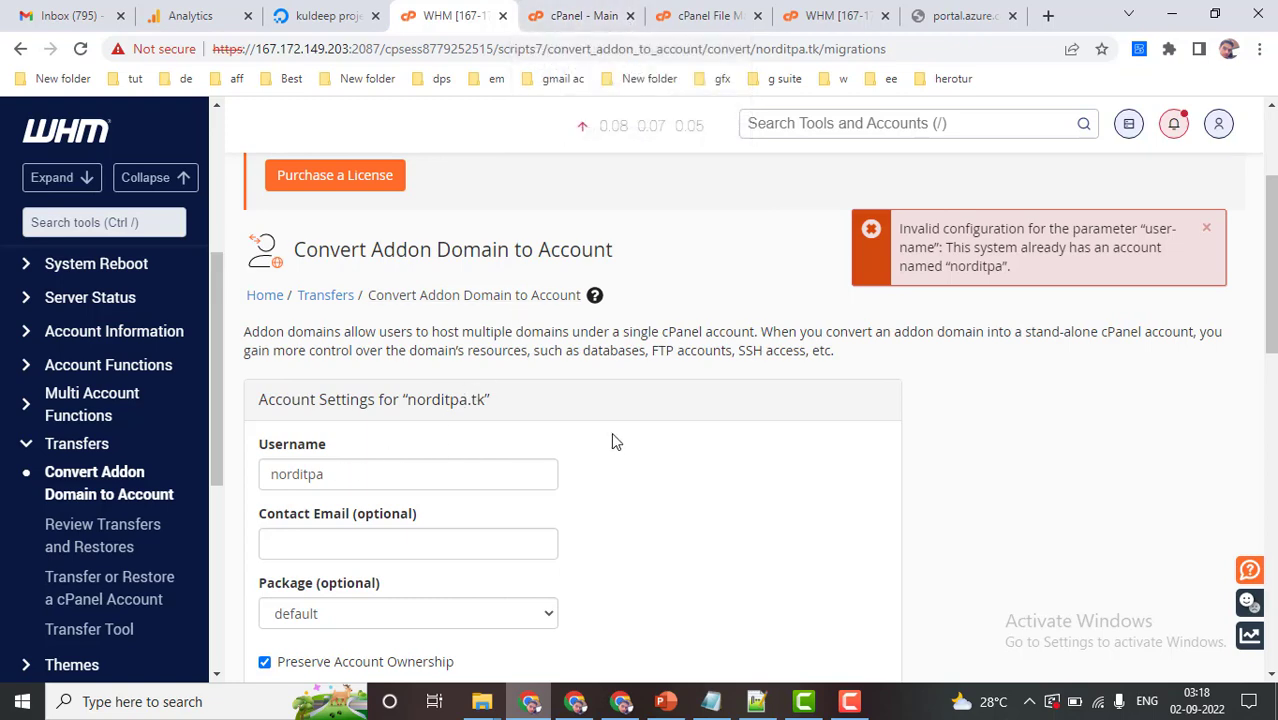
left_click(580, 15)
left_click(712, 15)
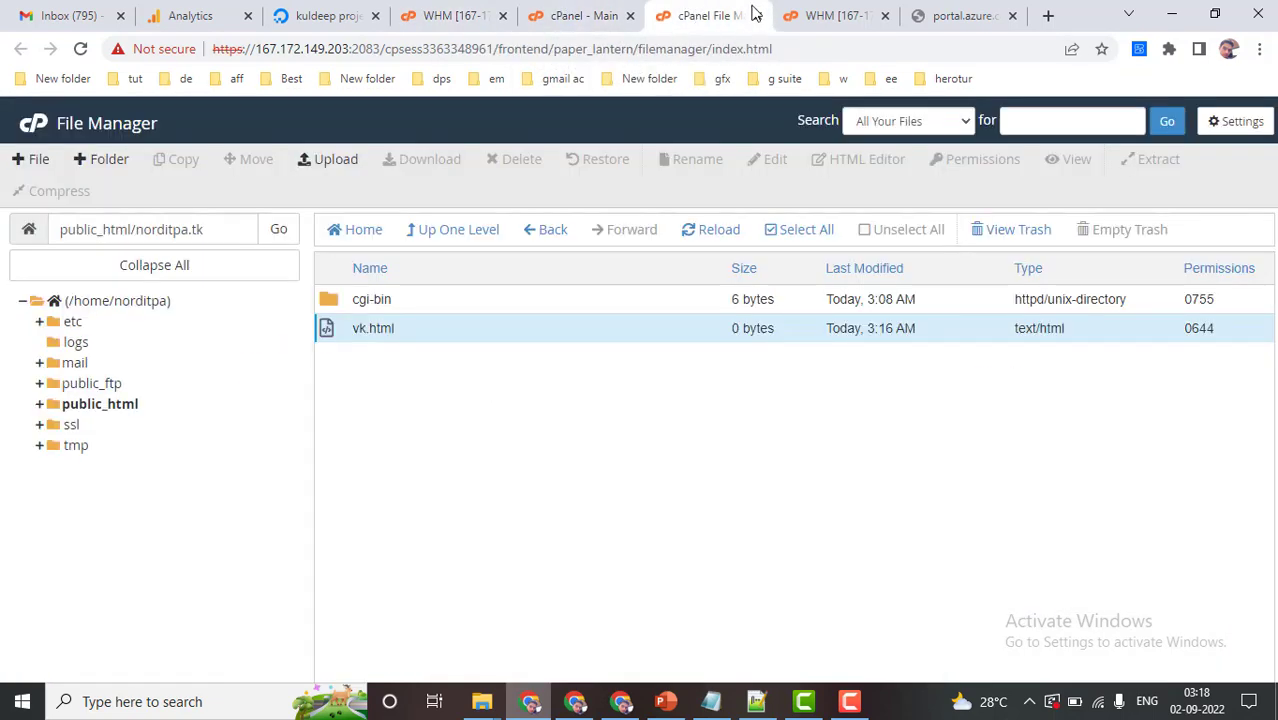
left_click_drag(812, 12, 558, 15)
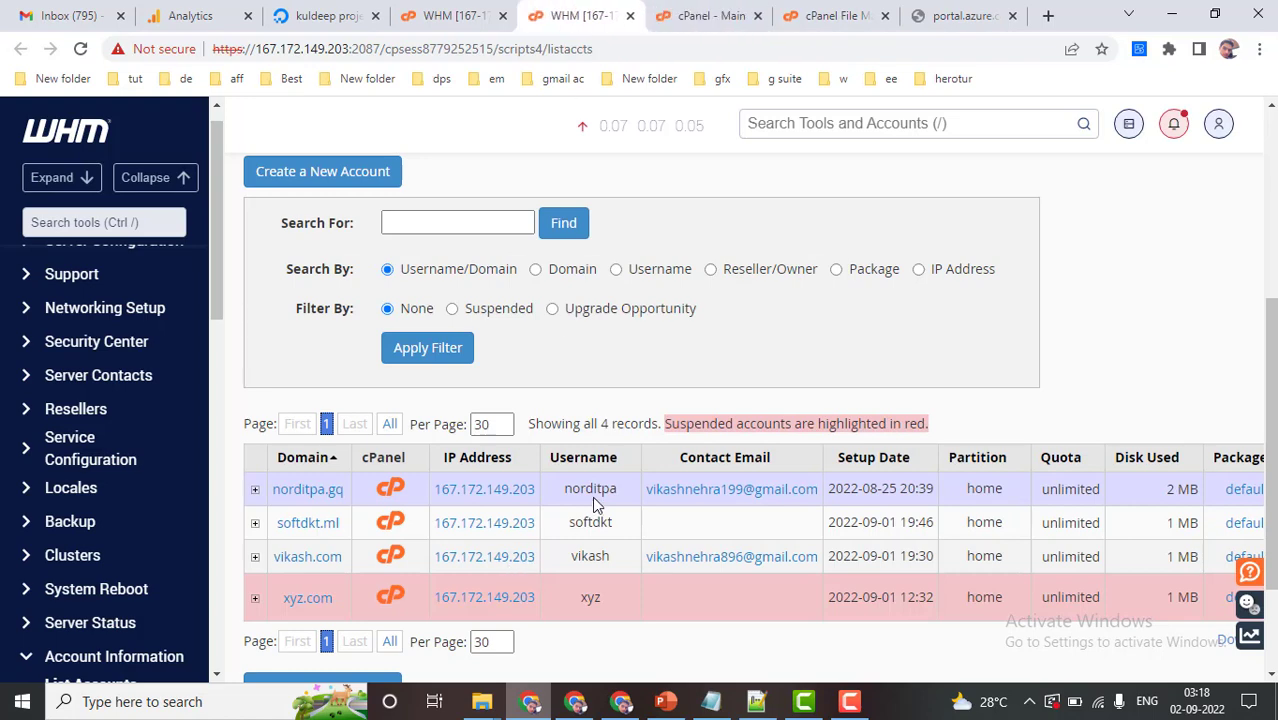
left_click(690, 12)
scroll(956, 385, "up", 3)
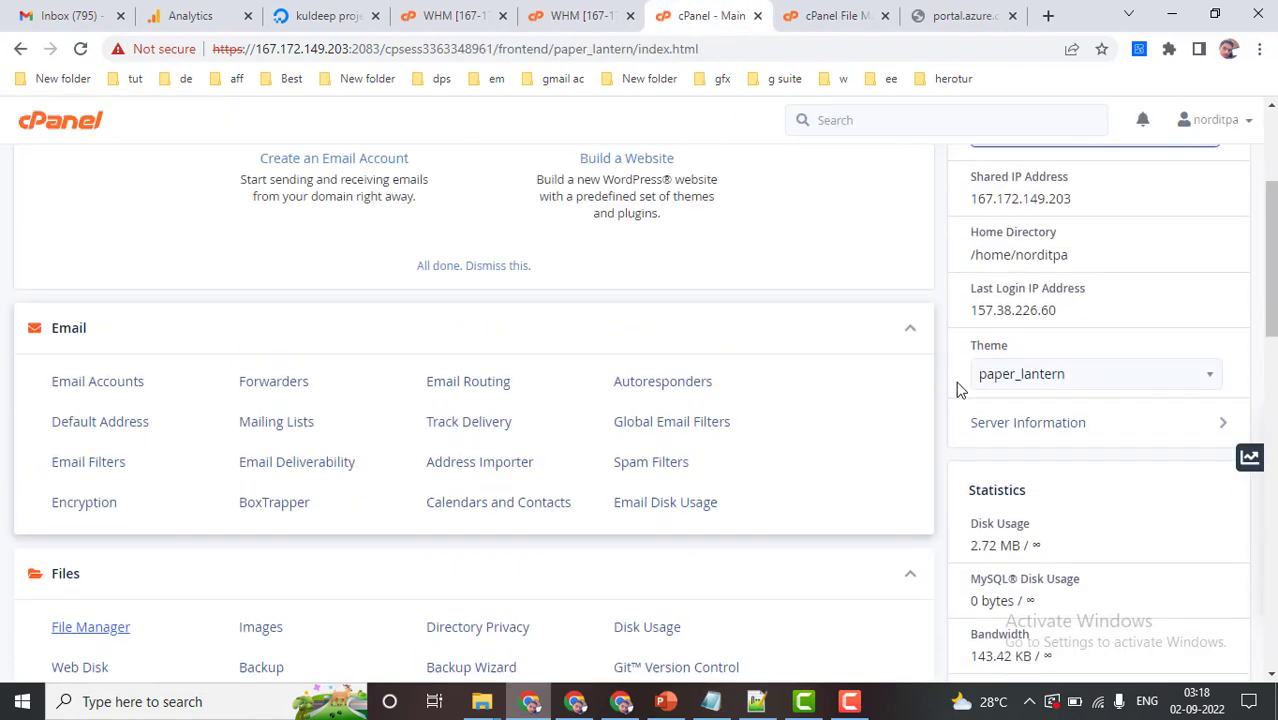
scroll(775, 430, "down", 1)
left_click(842, 12)
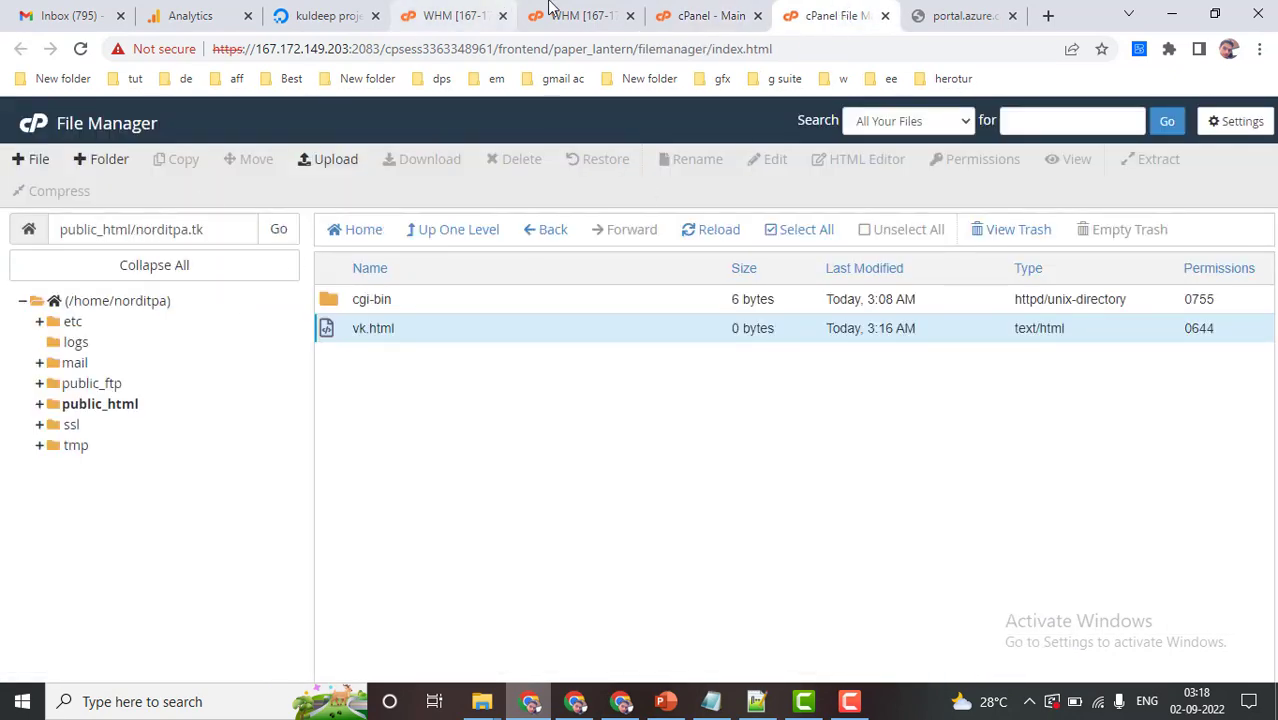
left_click(580, 15)
left_click(705, 15)
left_click(603, 12)
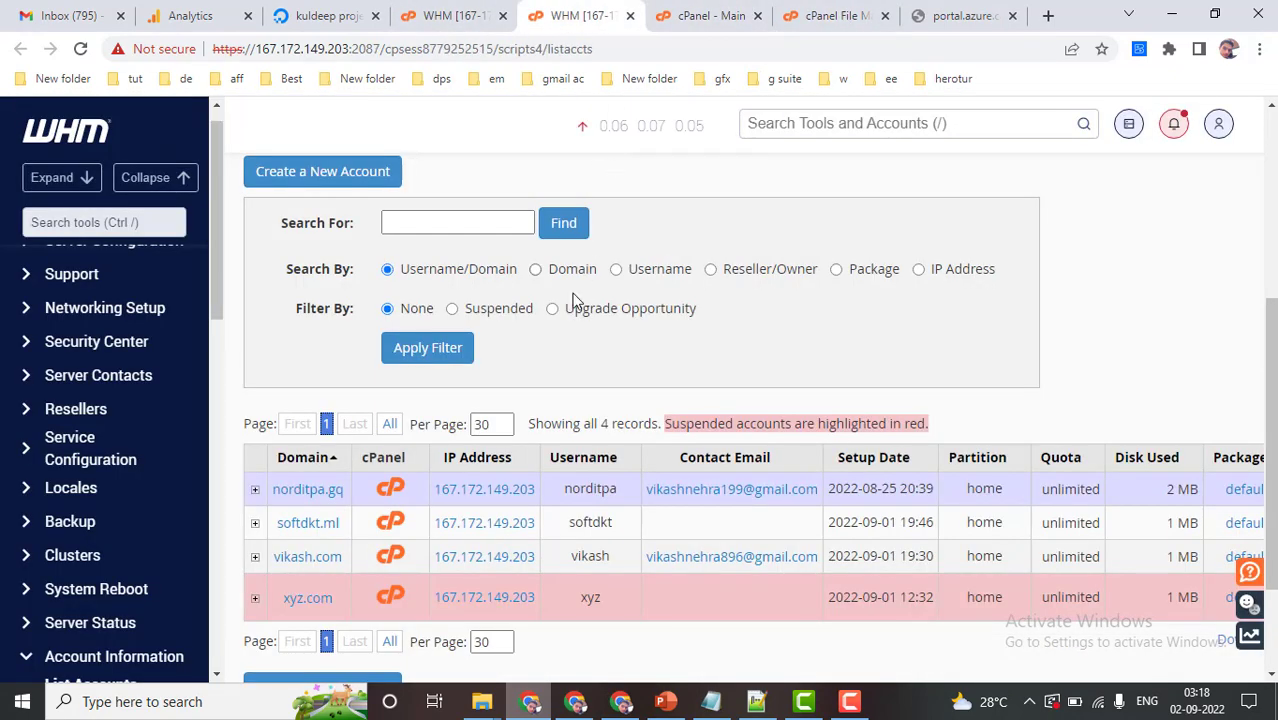
scroll(580, 393, "down", 1)
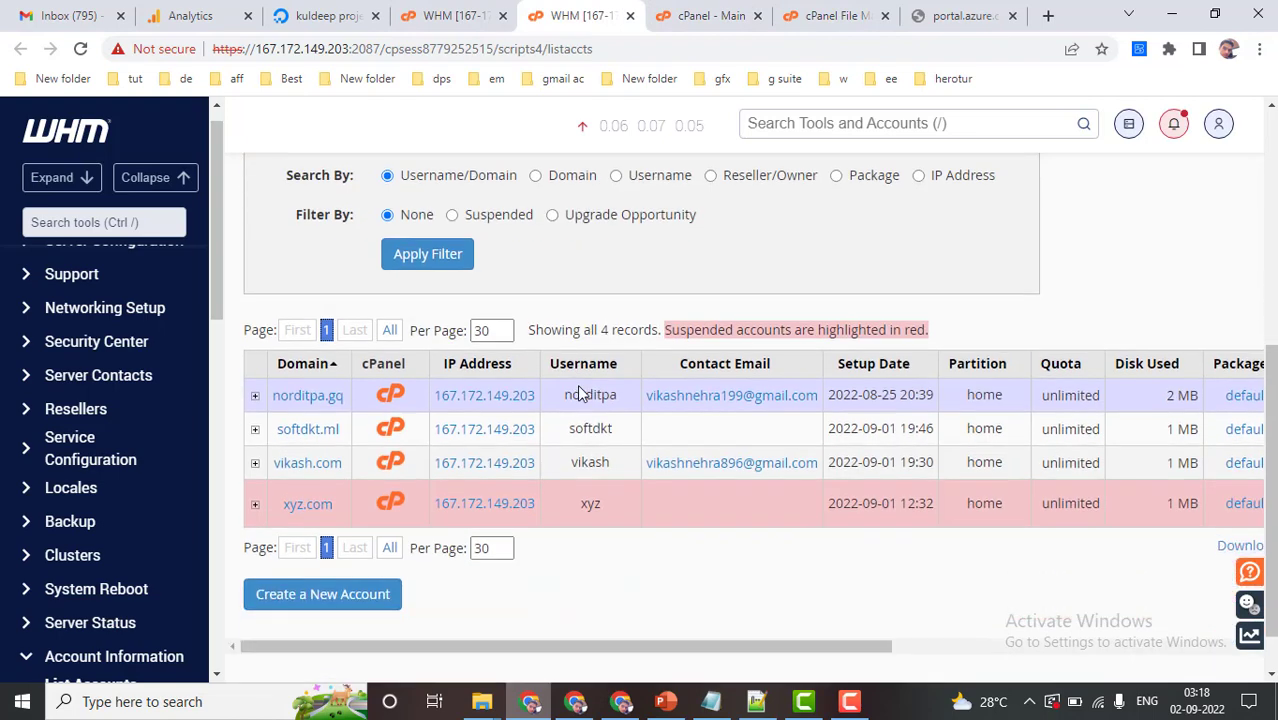
Modify the existing norditpa.gq account by setting its username to norditpaa and save the change.
left_click(254, 397)
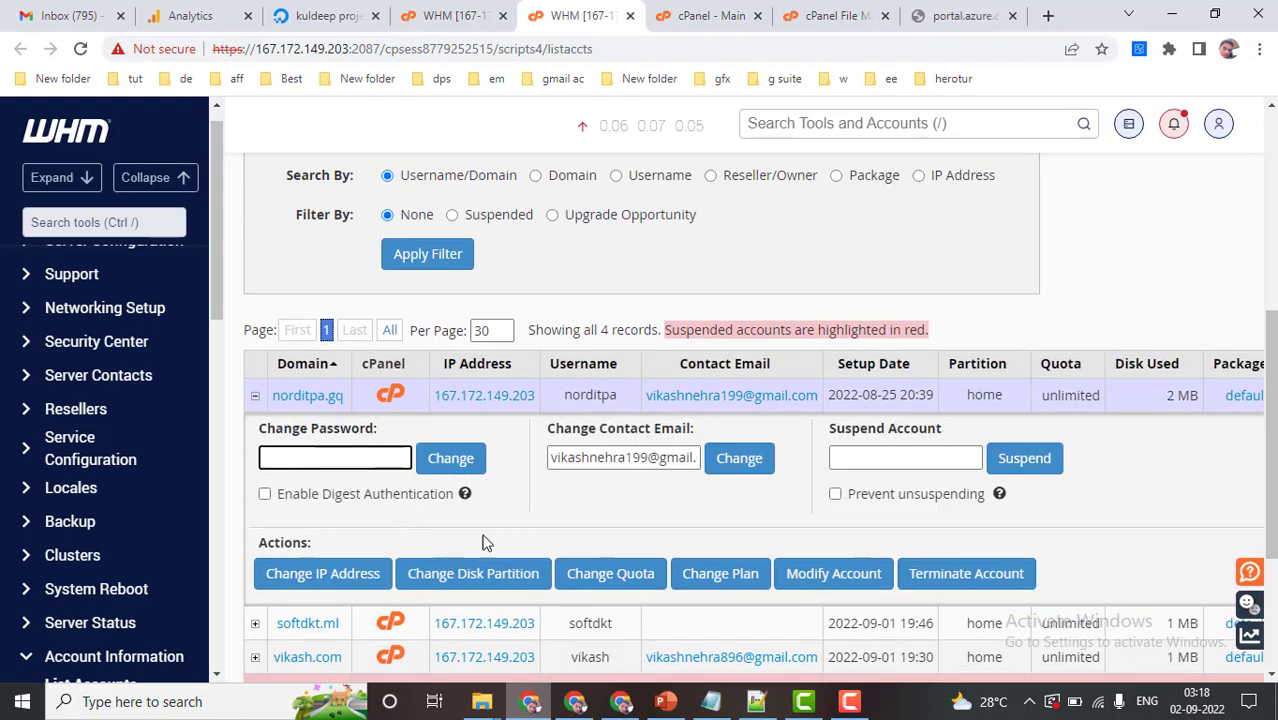
left_click(845, 580)
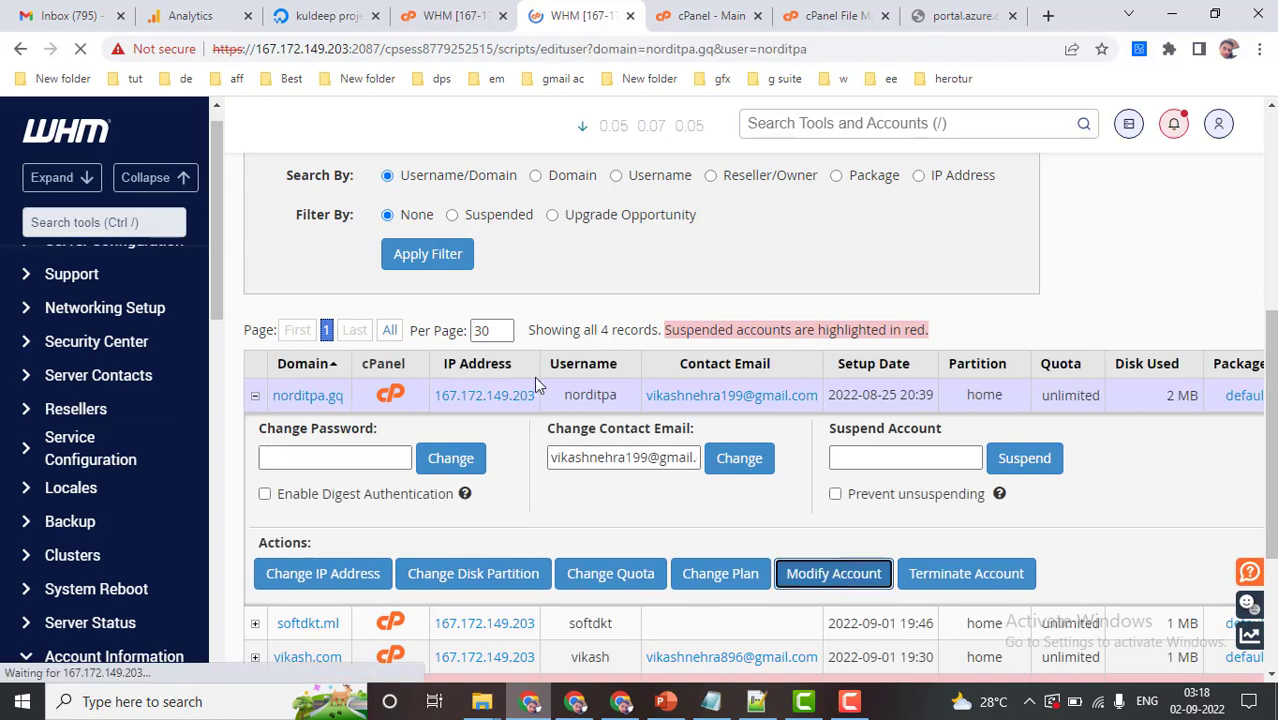
scroll(533, 390, "down", 5)
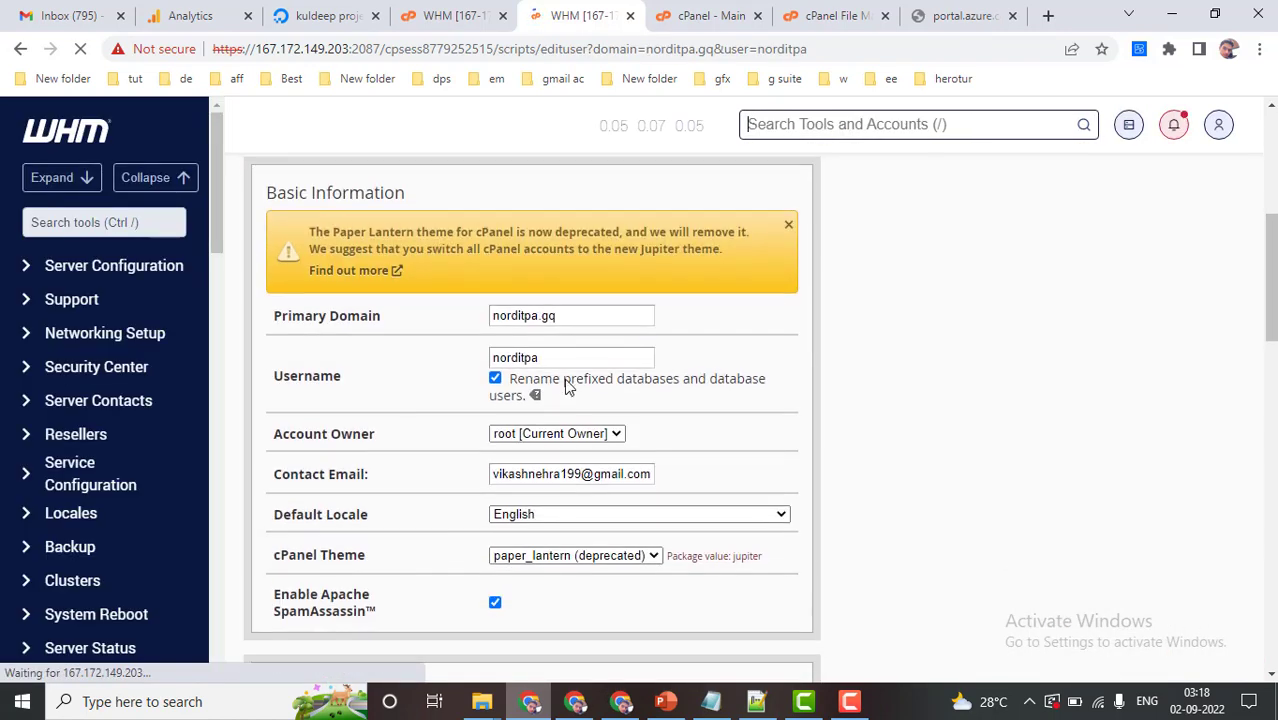
left_click(556, 355)
type("a")
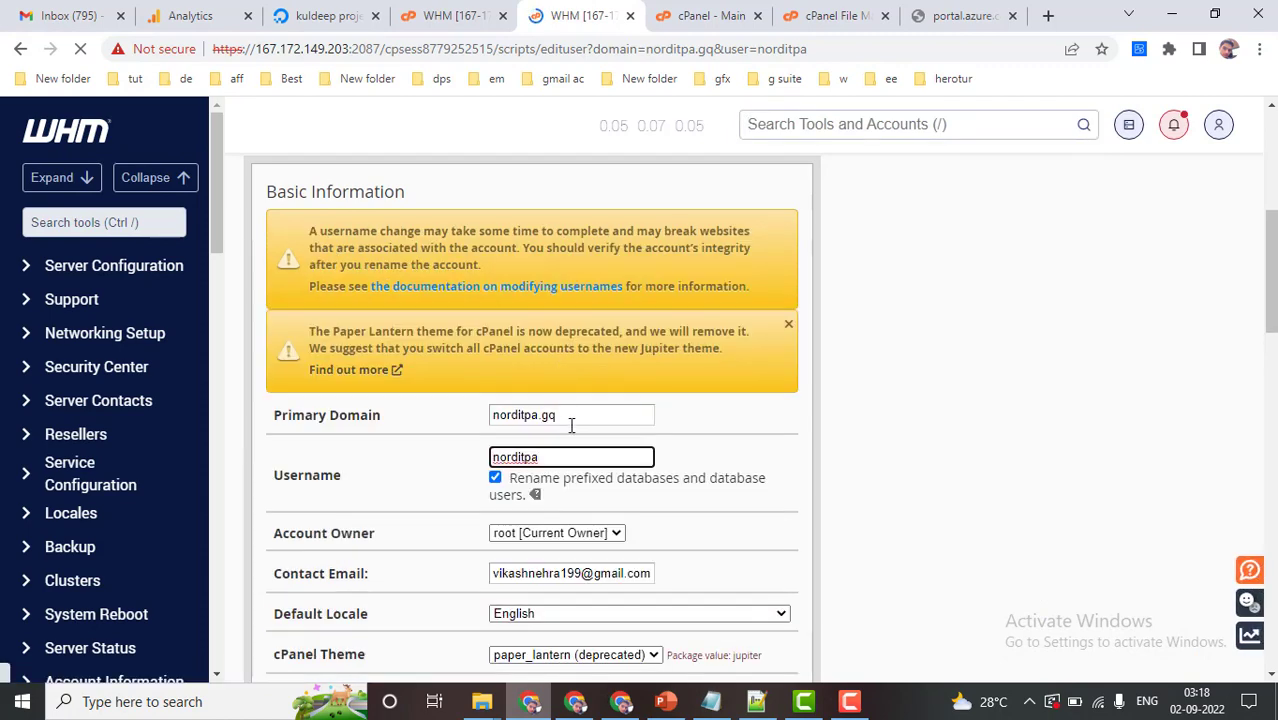
key("BackSpace")
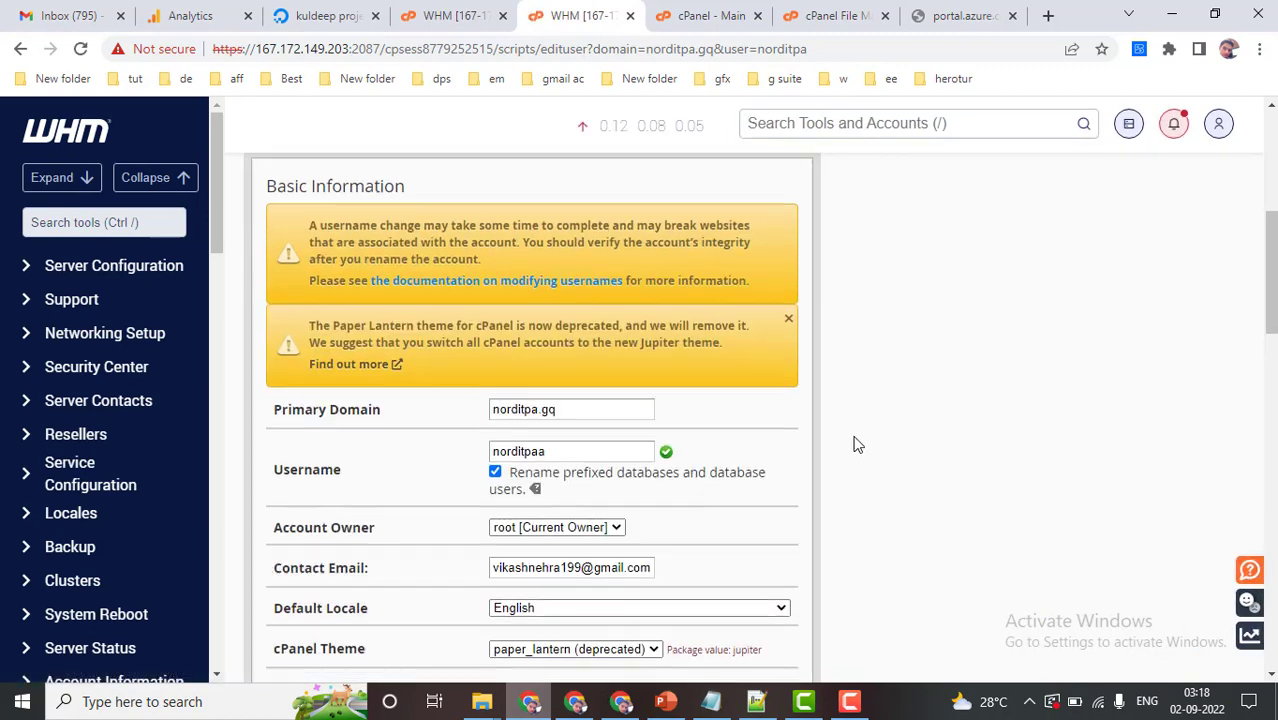
scroll(636, 448, "down", 7)
scroll(600, 440, "down", 2)
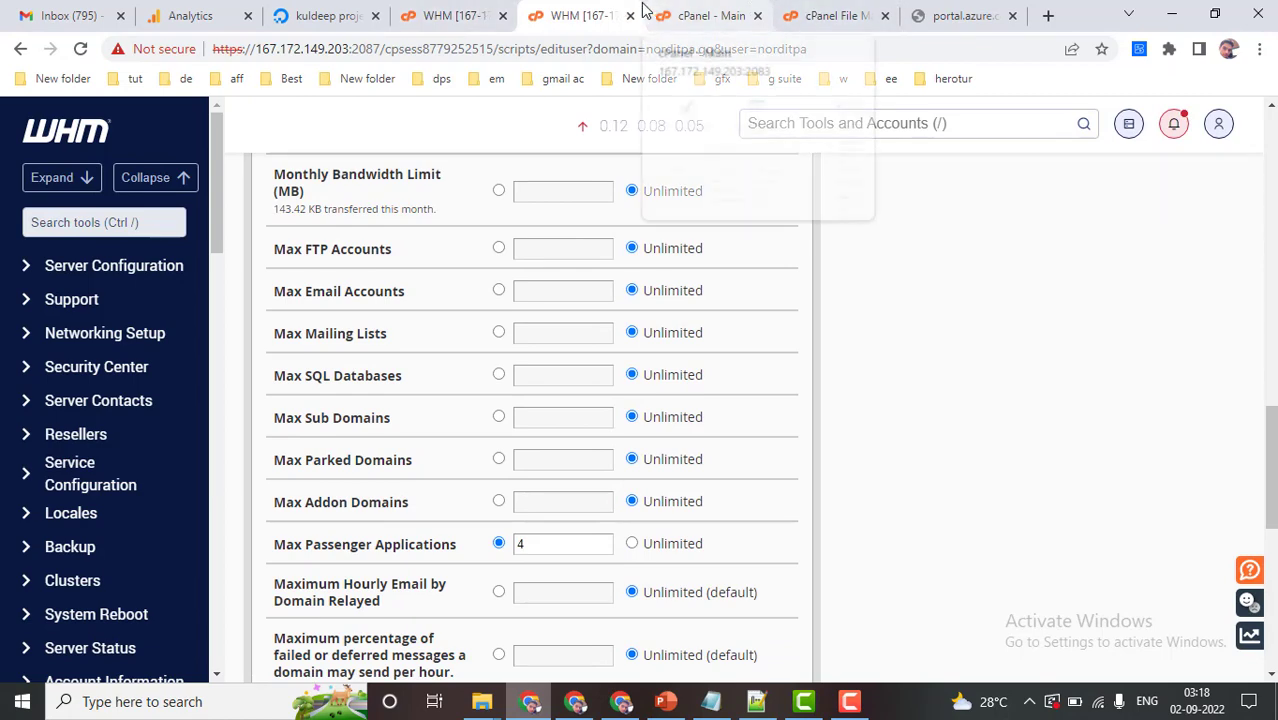
scroll(556, 537, "down", 6)
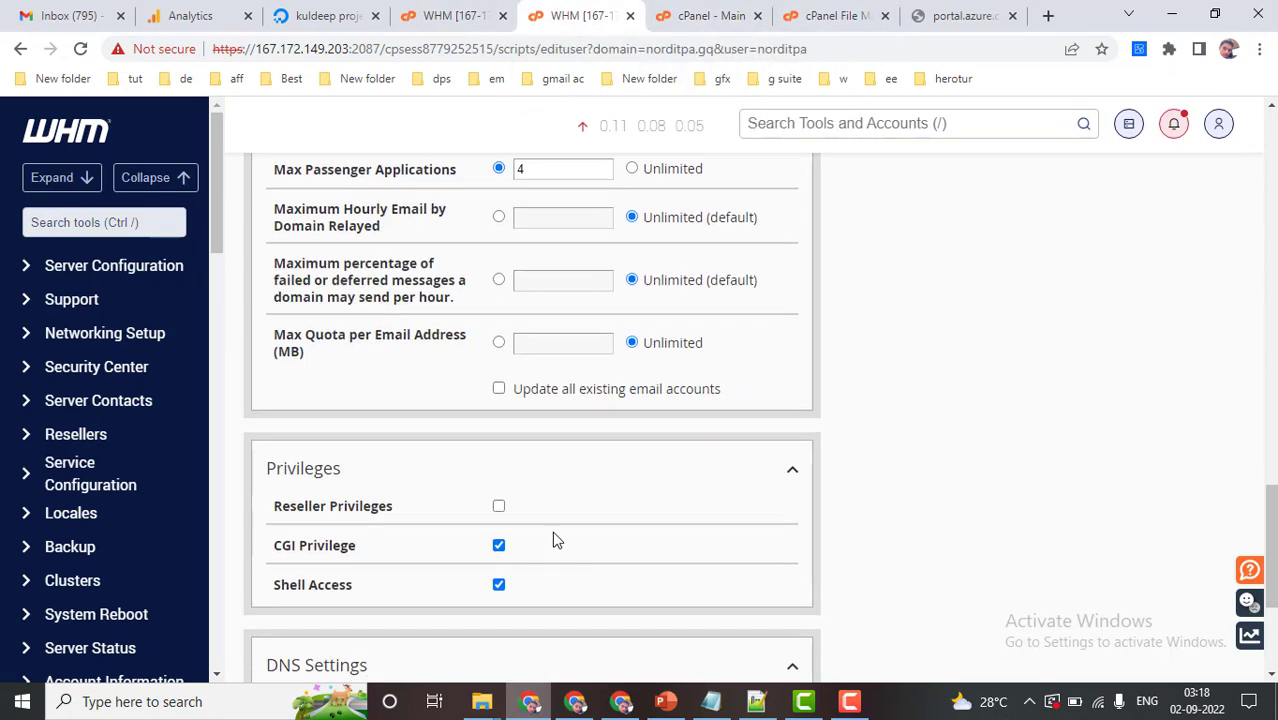
left_click(313, 541)
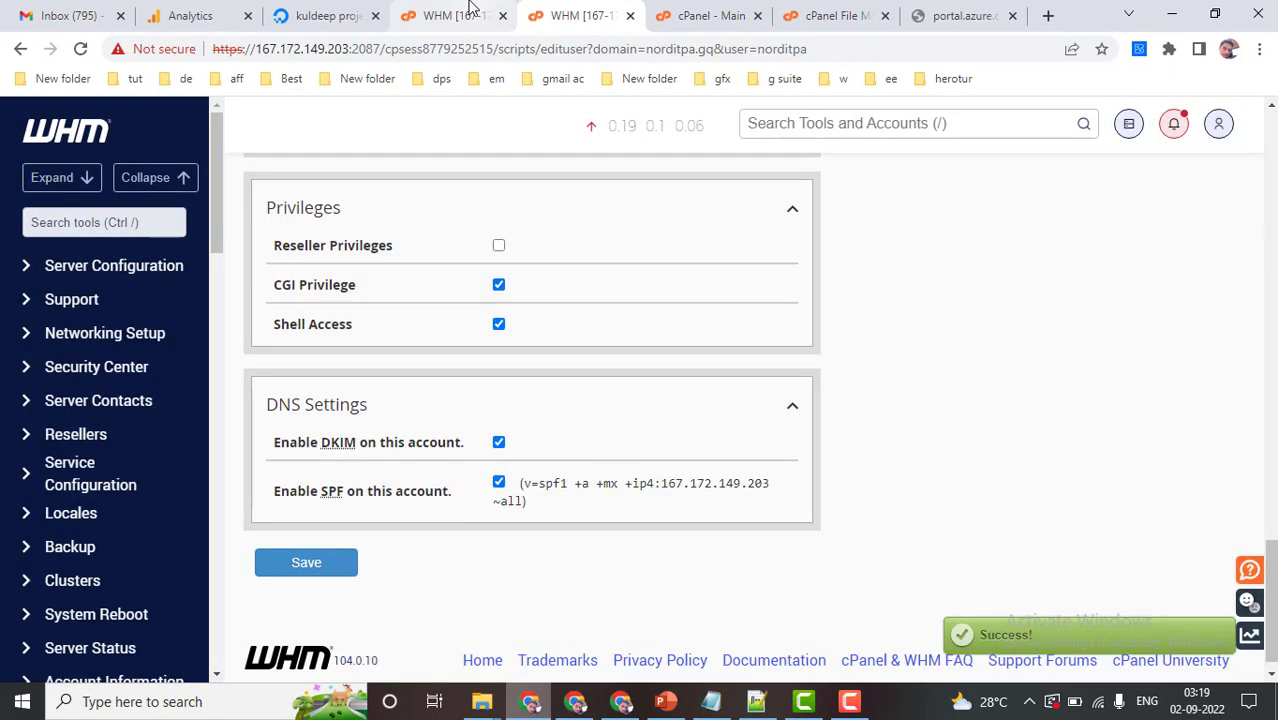
Reload the addon domain list in WHM and reopen the conversion form for norditpa.tk.
left_click(465, 15)
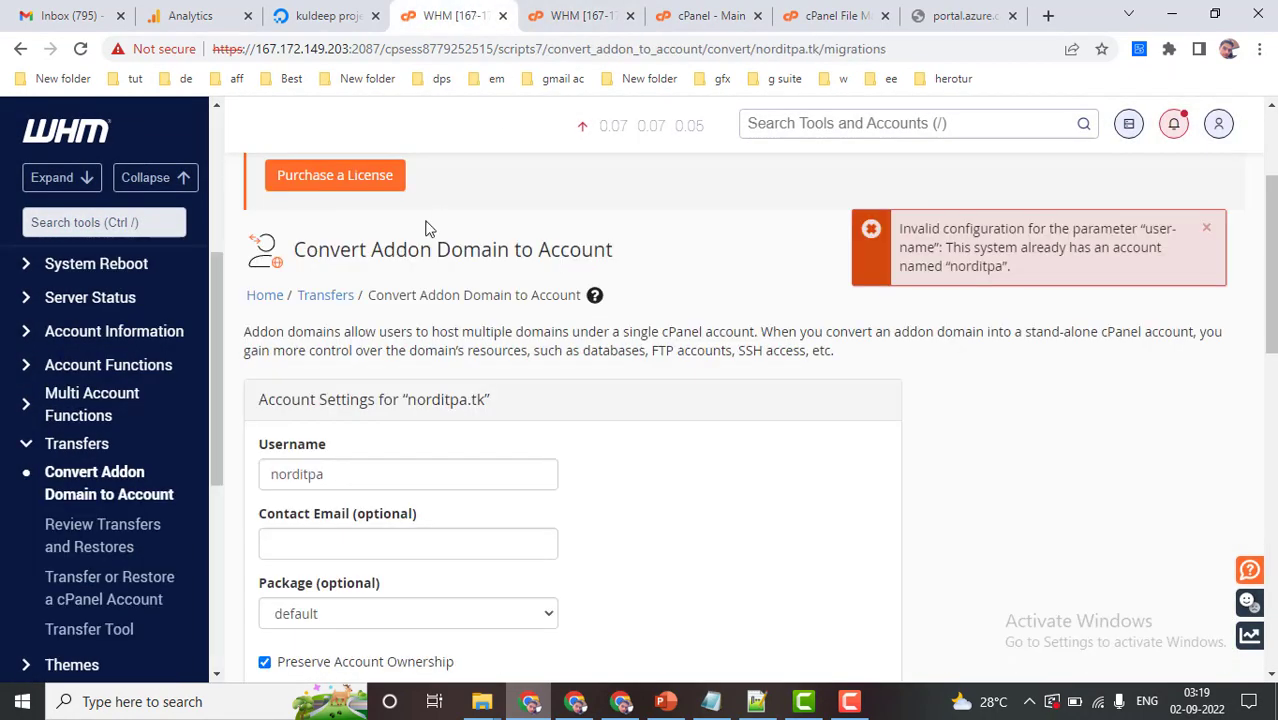
left_click(115, 488)
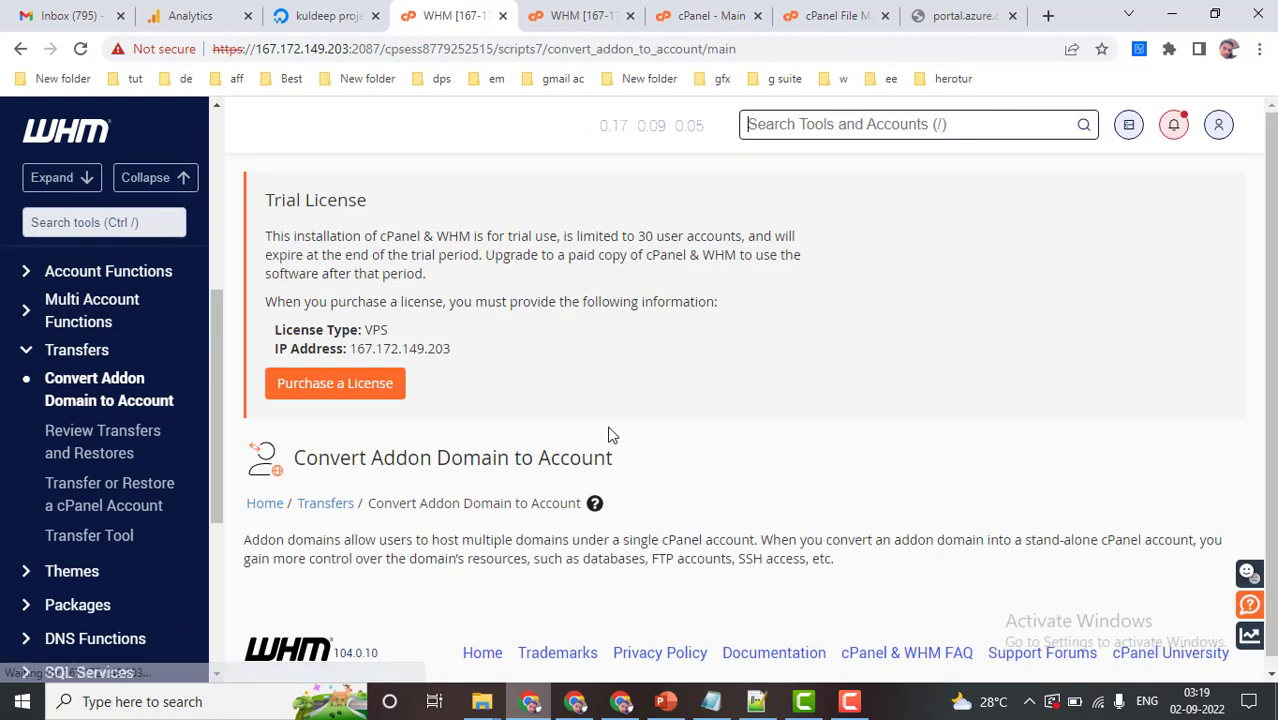
scroll(612, 435, "down", 3)
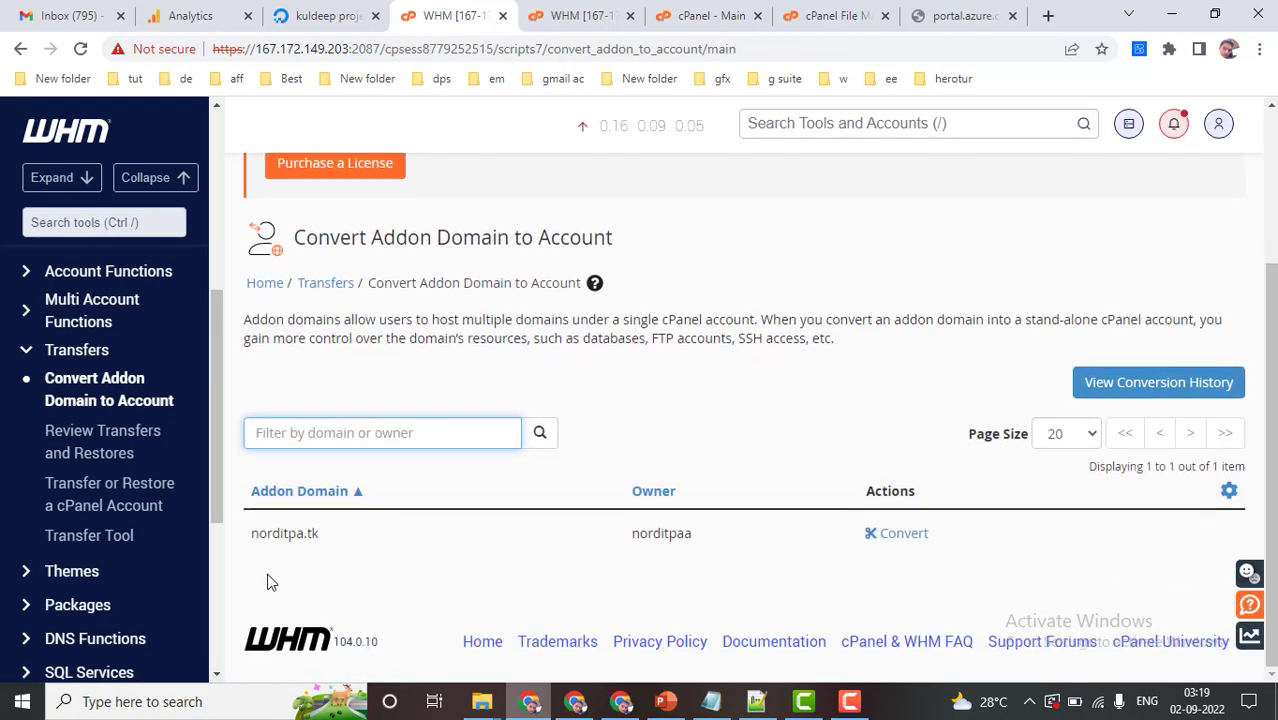
left_click(906, 535)
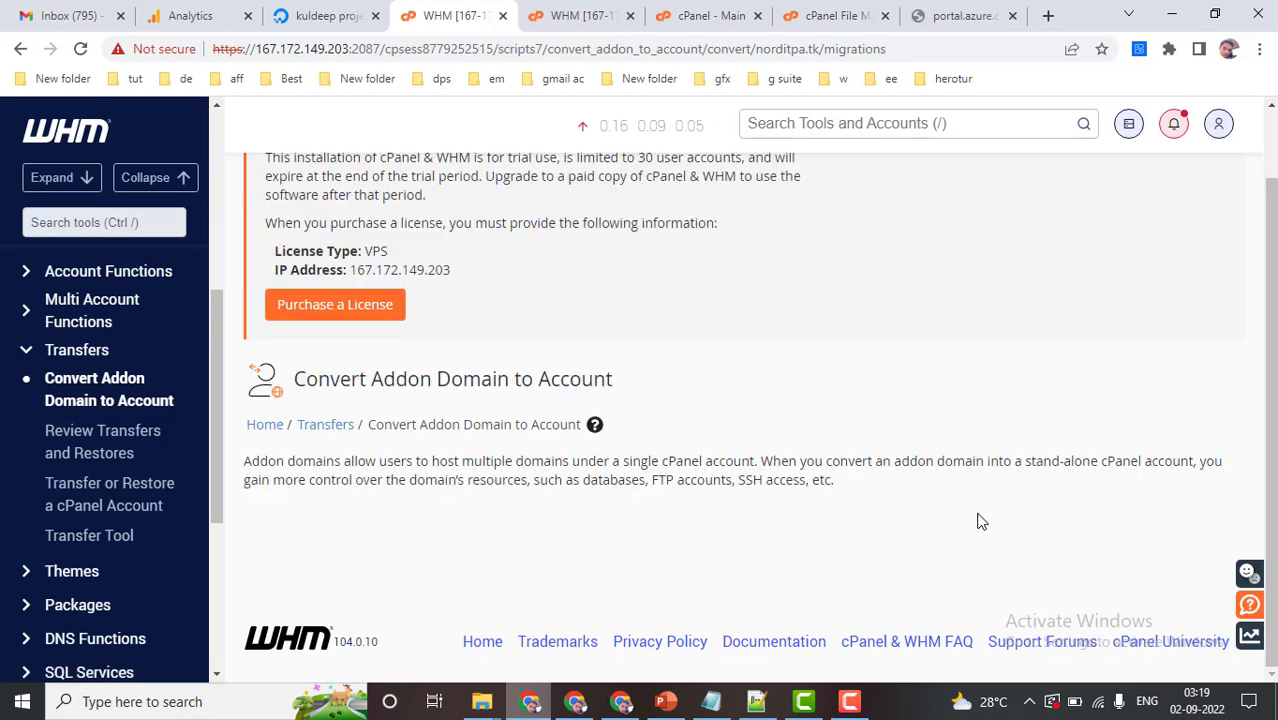
Start the conversion of norditpa.tk with the default package and the preselected items, and check its status in the conversion history.
scroll(880, 500, "down", 5)
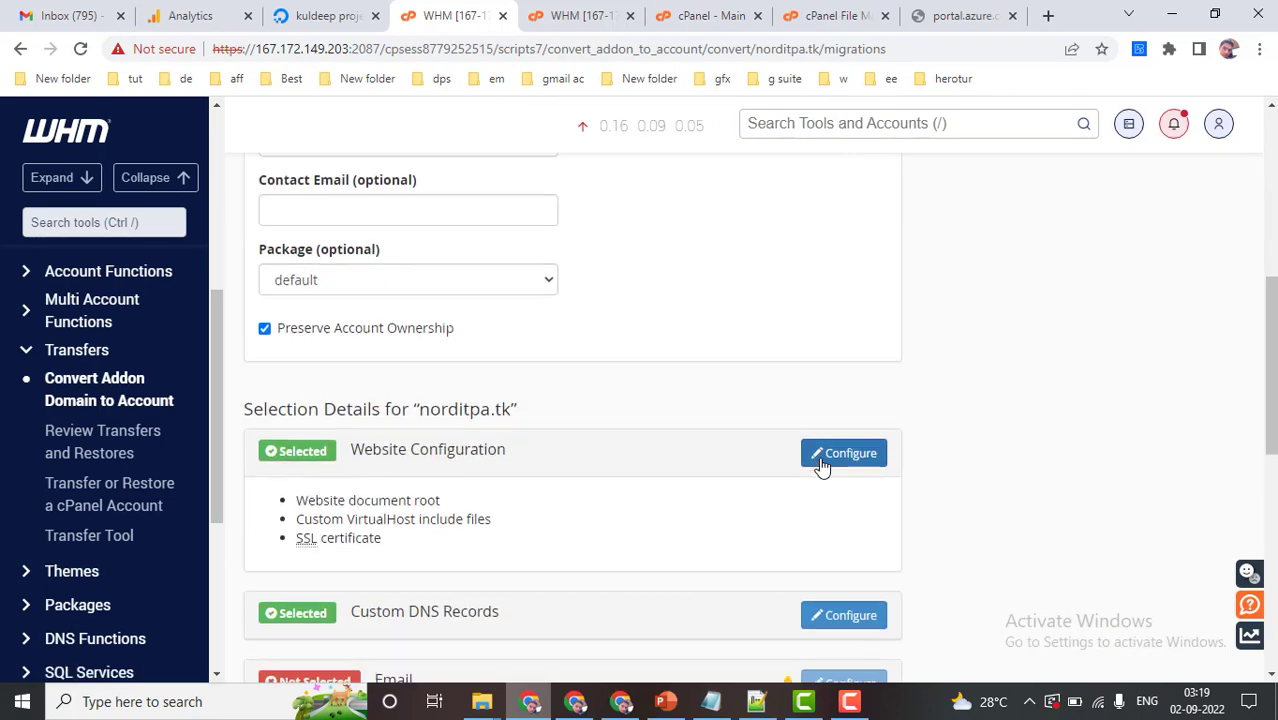
scroll(820, 466, "up", 2)
scroll(822, 466, "down", 4)
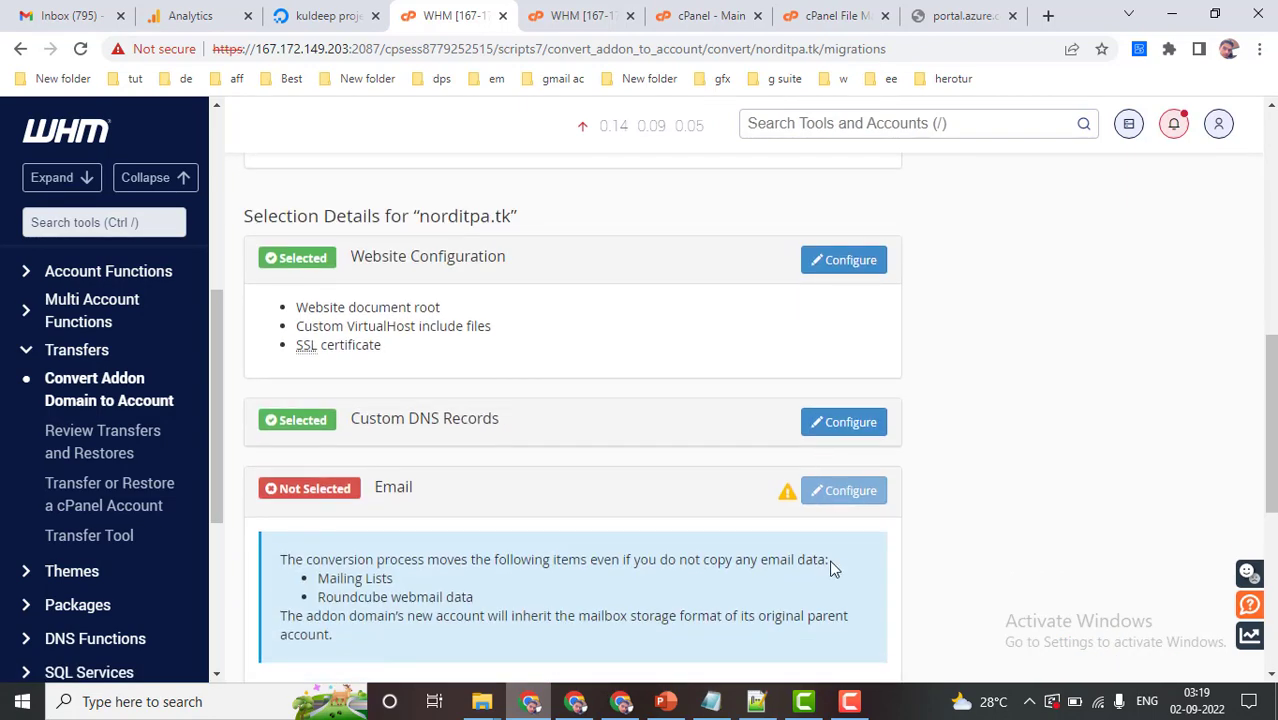
scroll(785, 555, "down", 6)
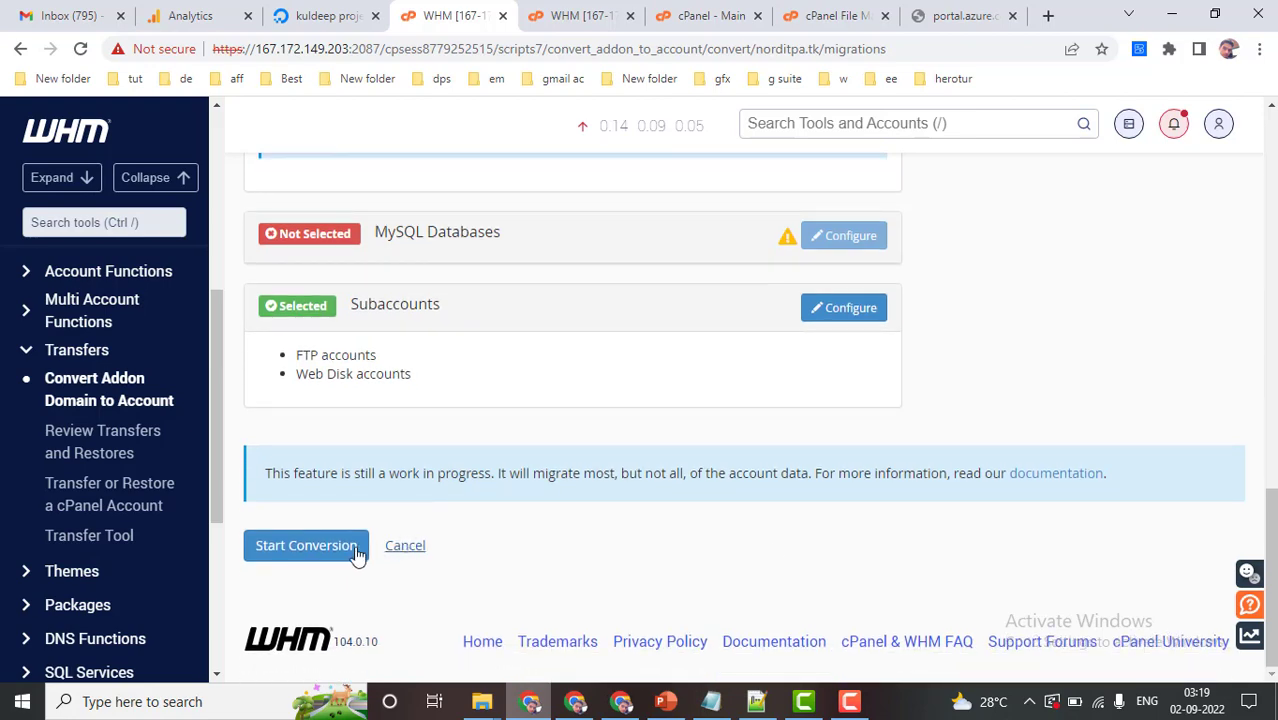
left_click(357, 553)
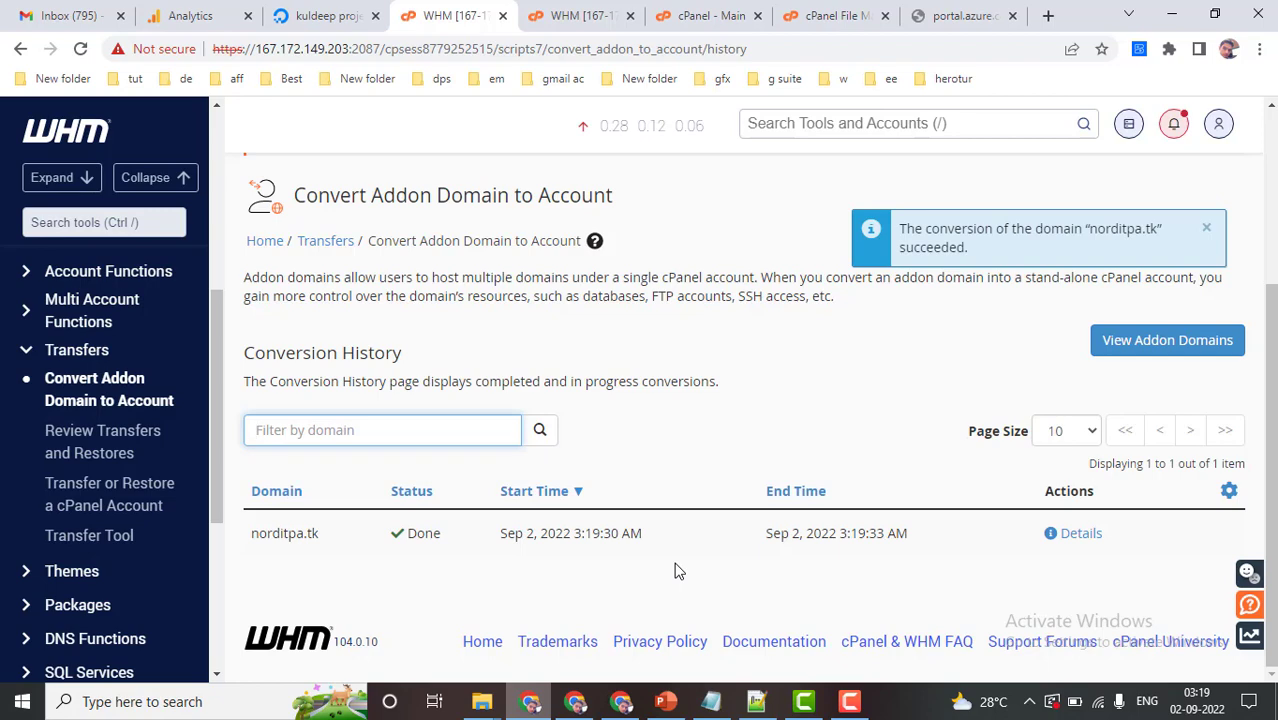
left_click_drag(378, 488, 457, 494)
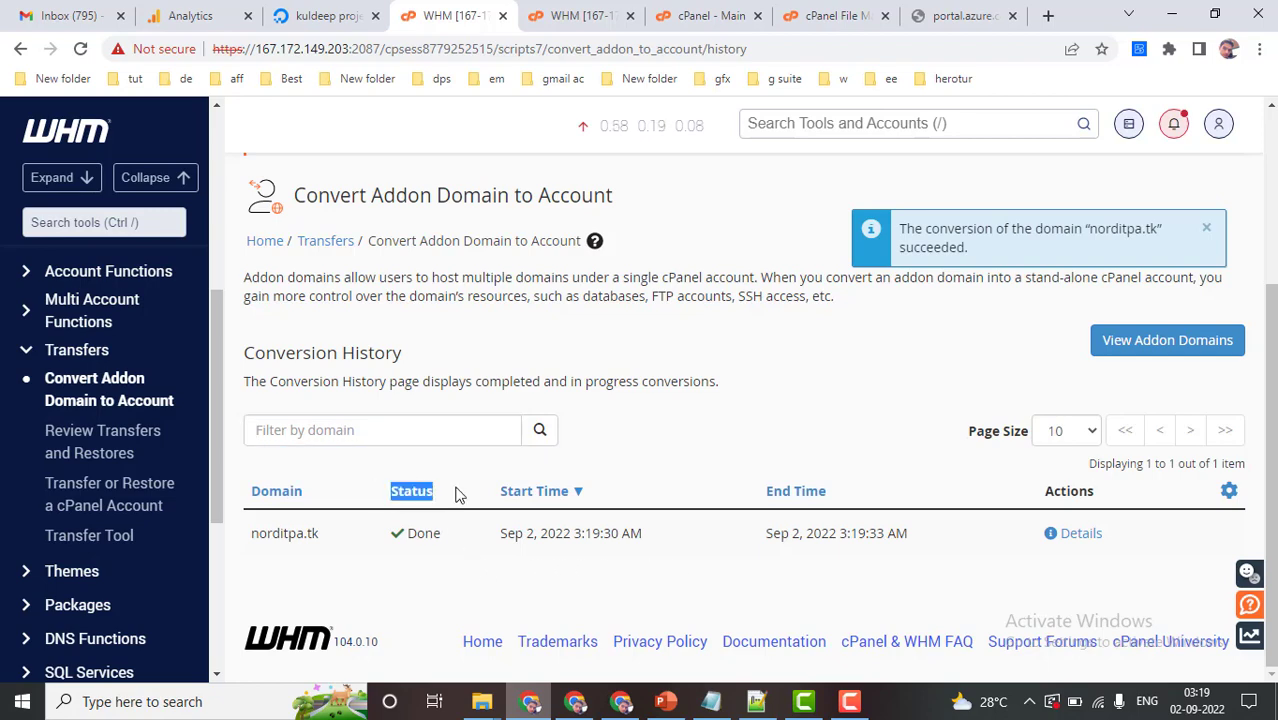
Open the WHM account list and check the usernames of the norditpa.gq and norditpa.tk accounts.
left_click(588, 15)
scroll(578, 300, "up", 5)
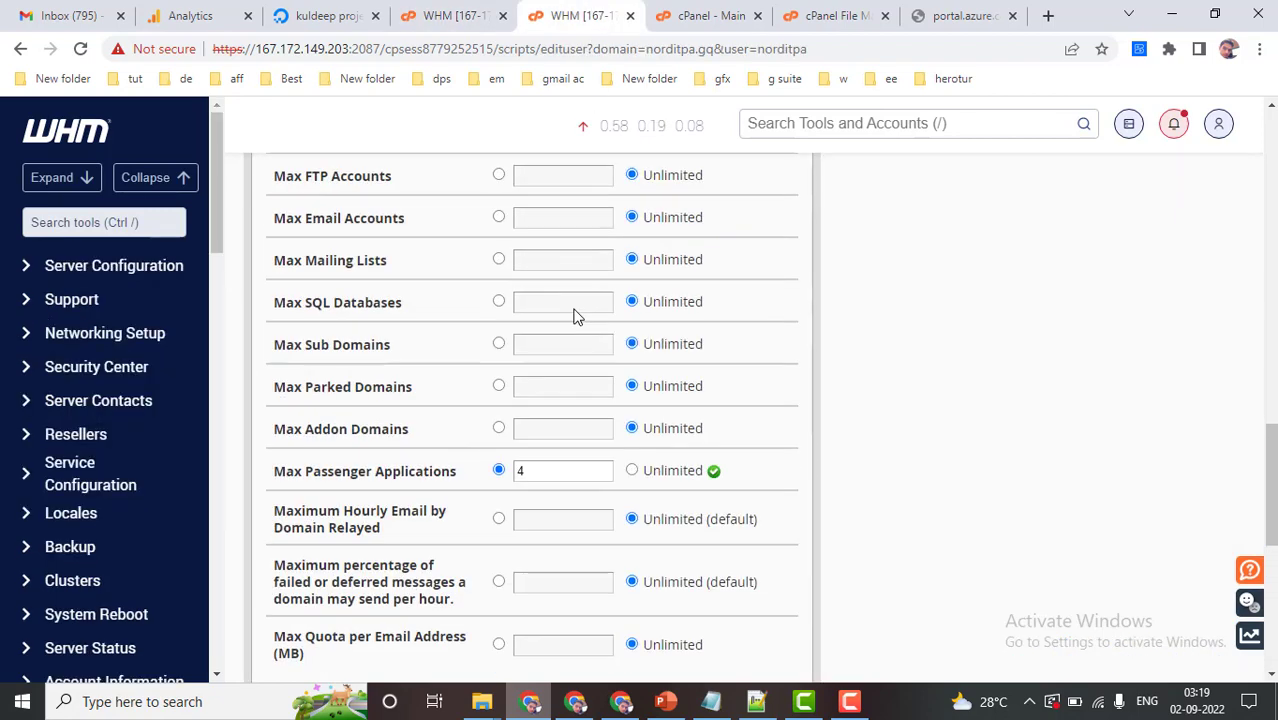
scroll(575, 315, "up", 15)
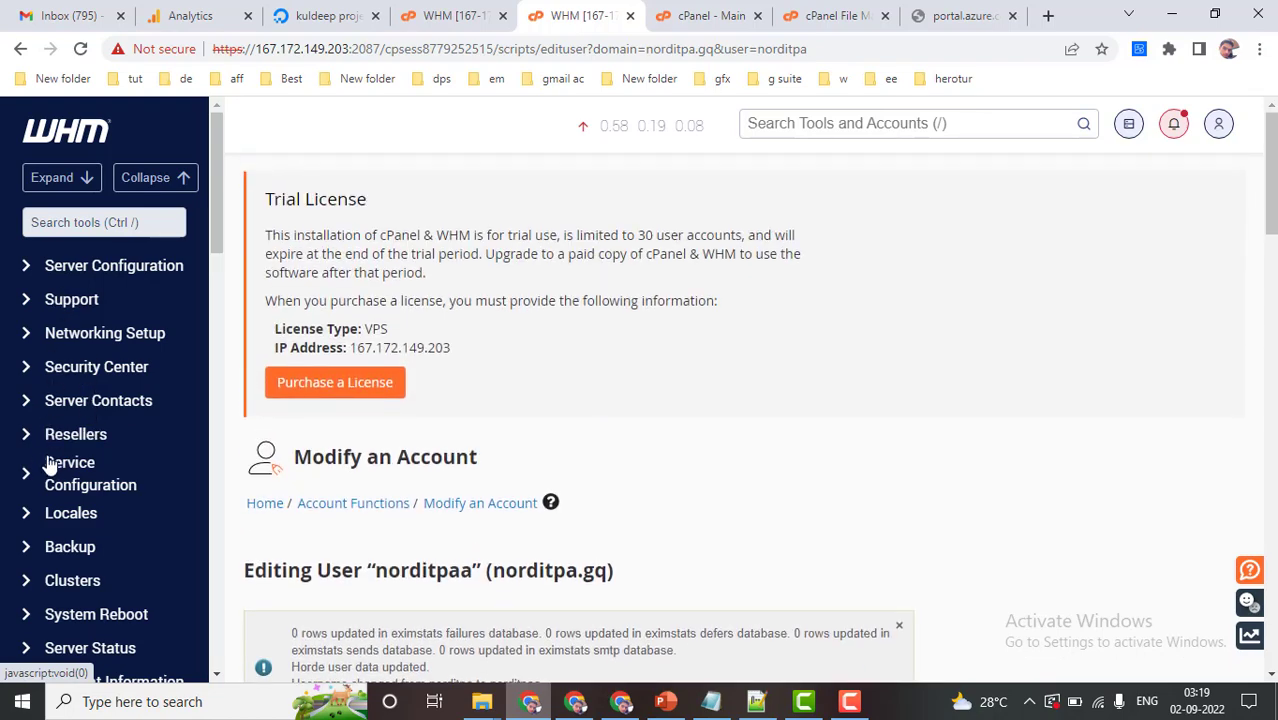
scroll(390, 390, "down", 2)
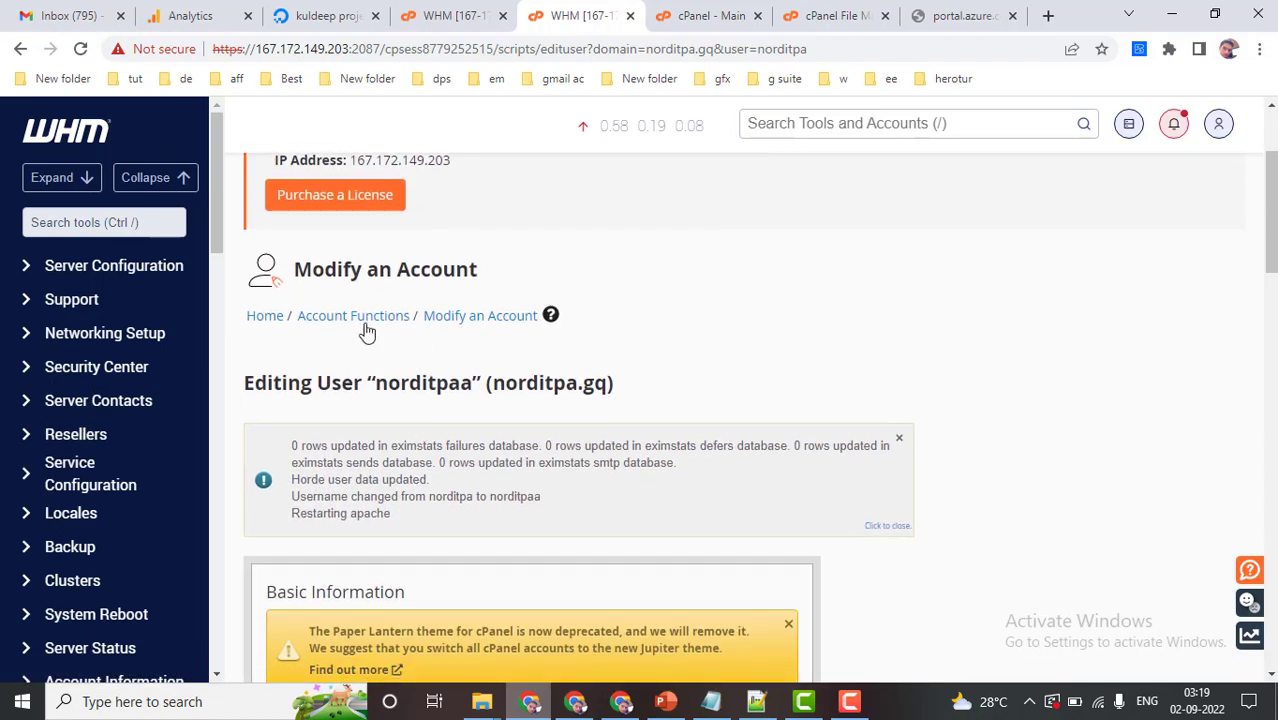
scroll(65, 405, "down", 3)
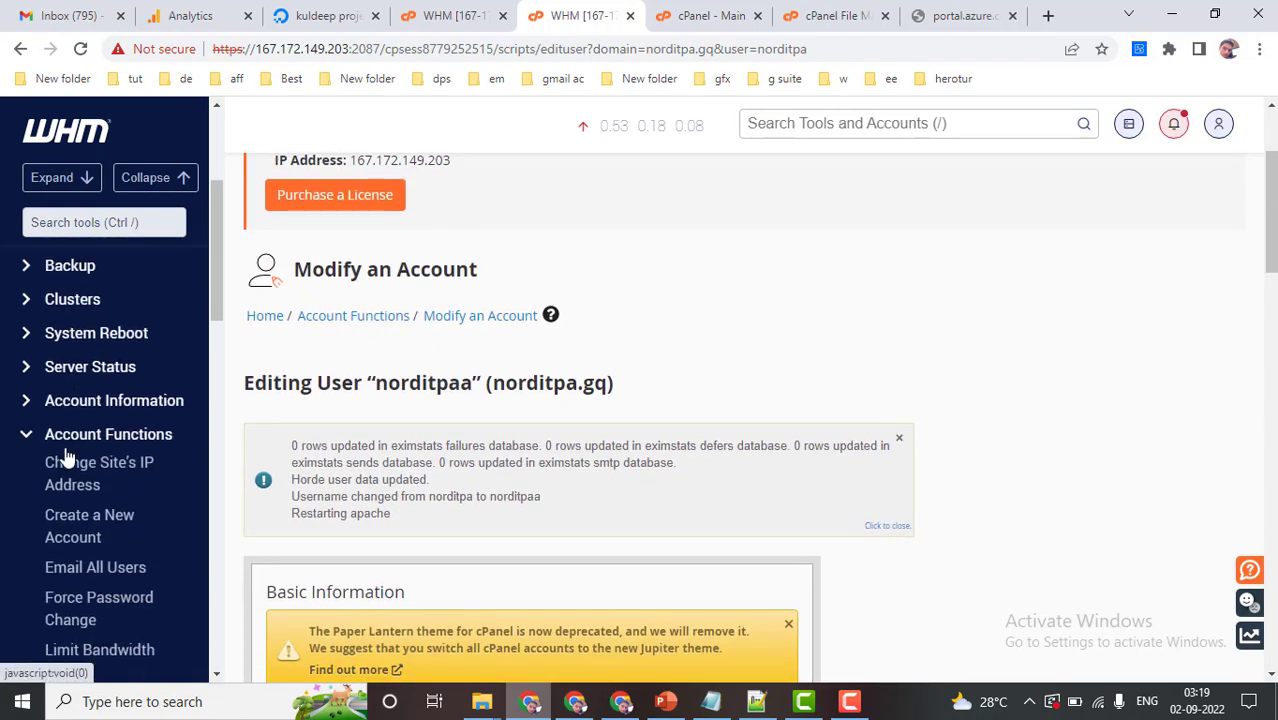
left_click(30, 402)
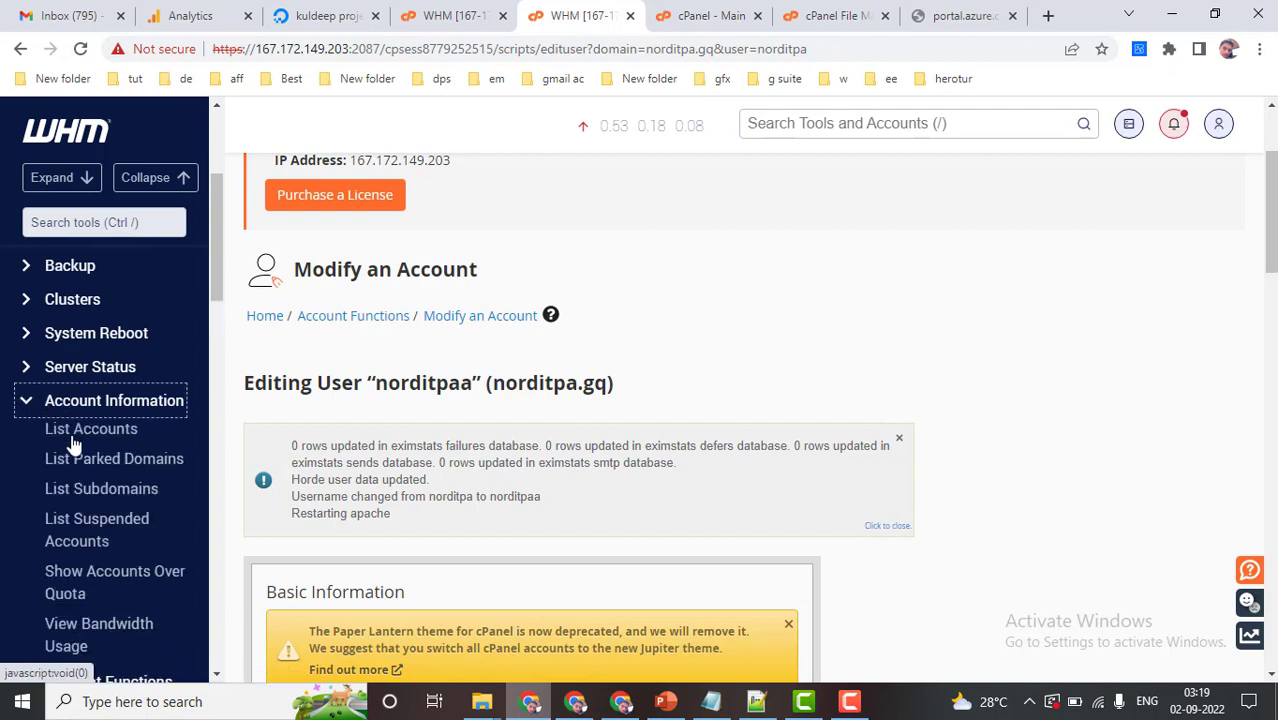
left_click(88, 430)
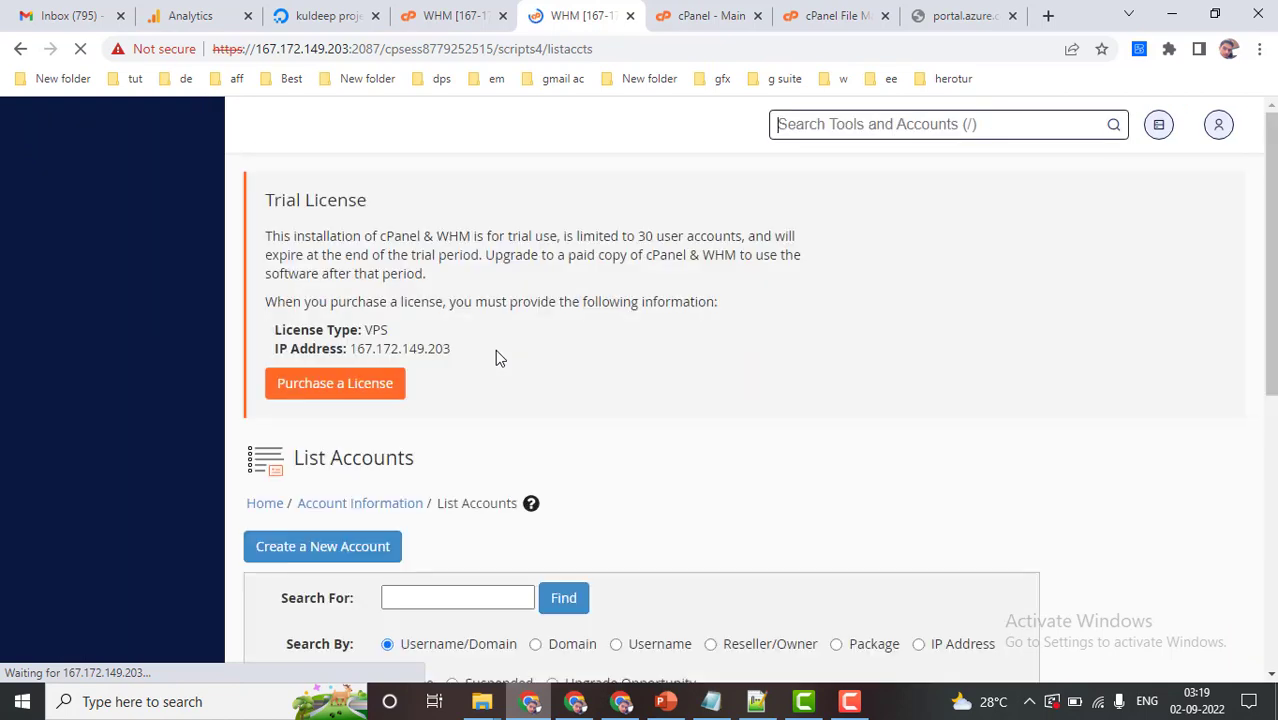
scroll(508, 355, "down", 4)
scroll(960, 417, "down", 2)
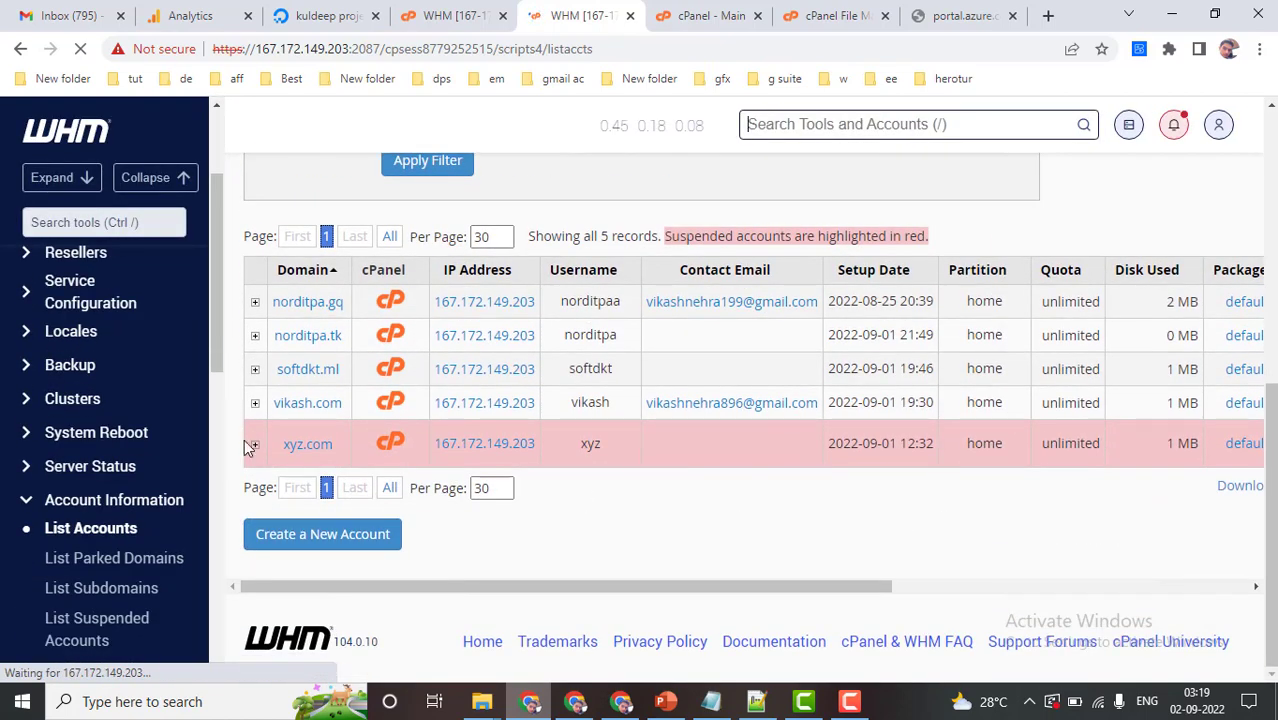
scroll(510, 505, "down", 4)
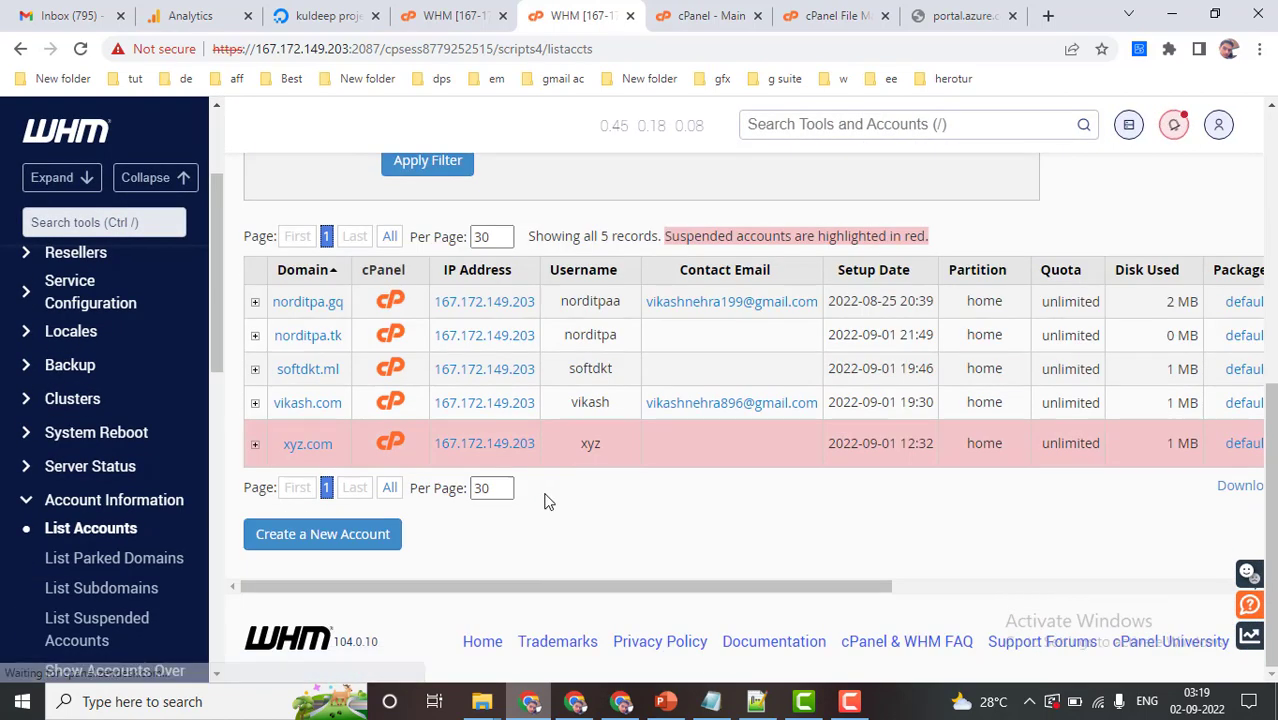
left_click_drag(567, 303, 613, 309)
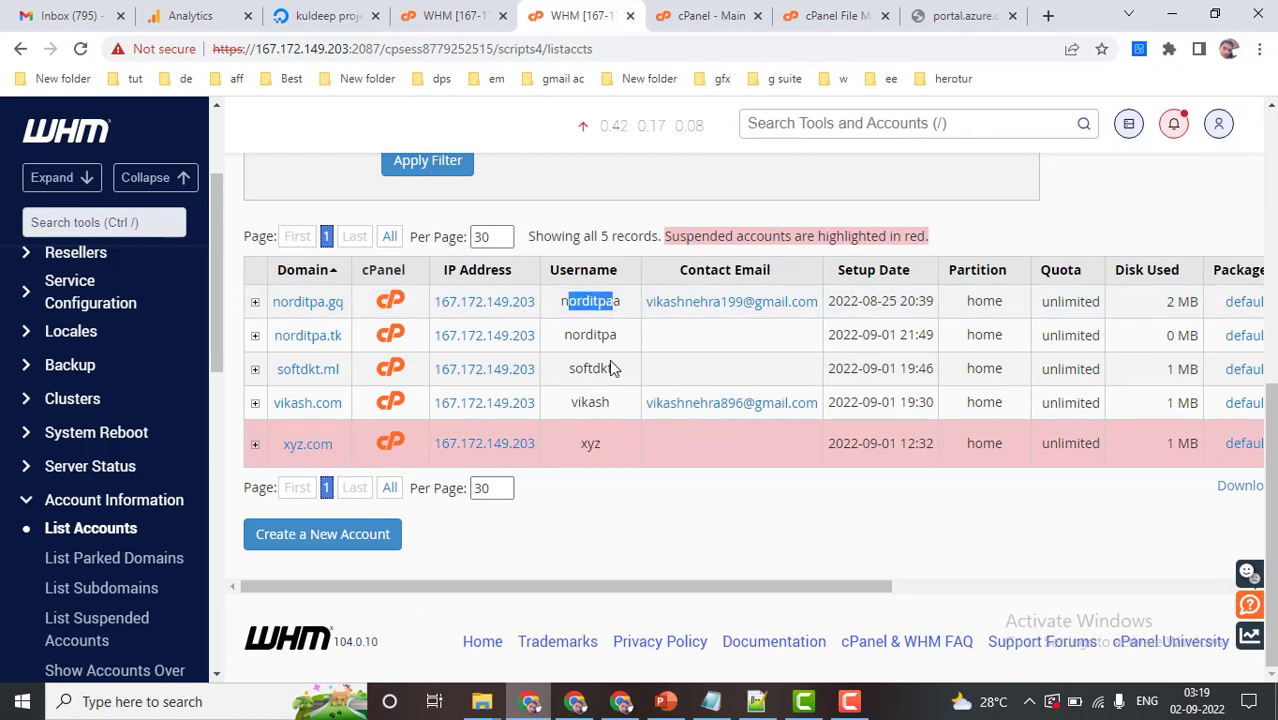
double_click(600, 337)
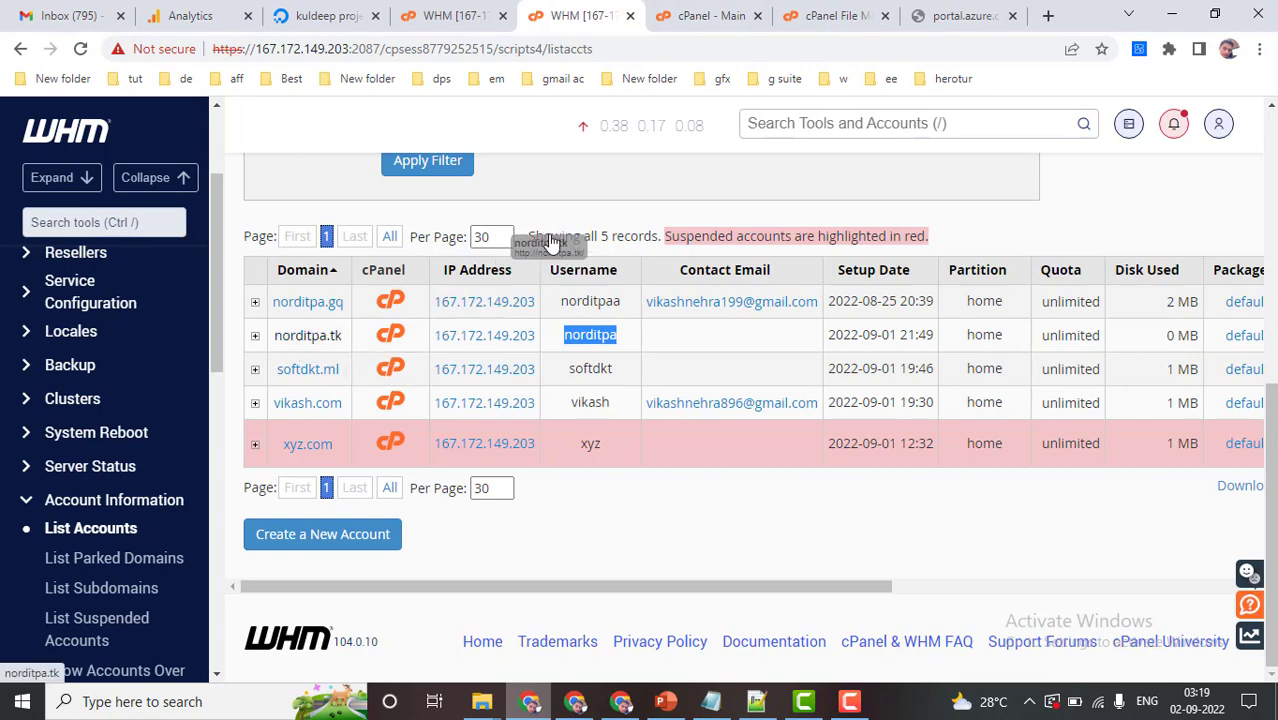
Open the cPanel of the norditpa.tk account from the account list and compare its primary domain with the already open cPanel page.
left_click(698, 8)
scroll(1184, 408, "up", 2)
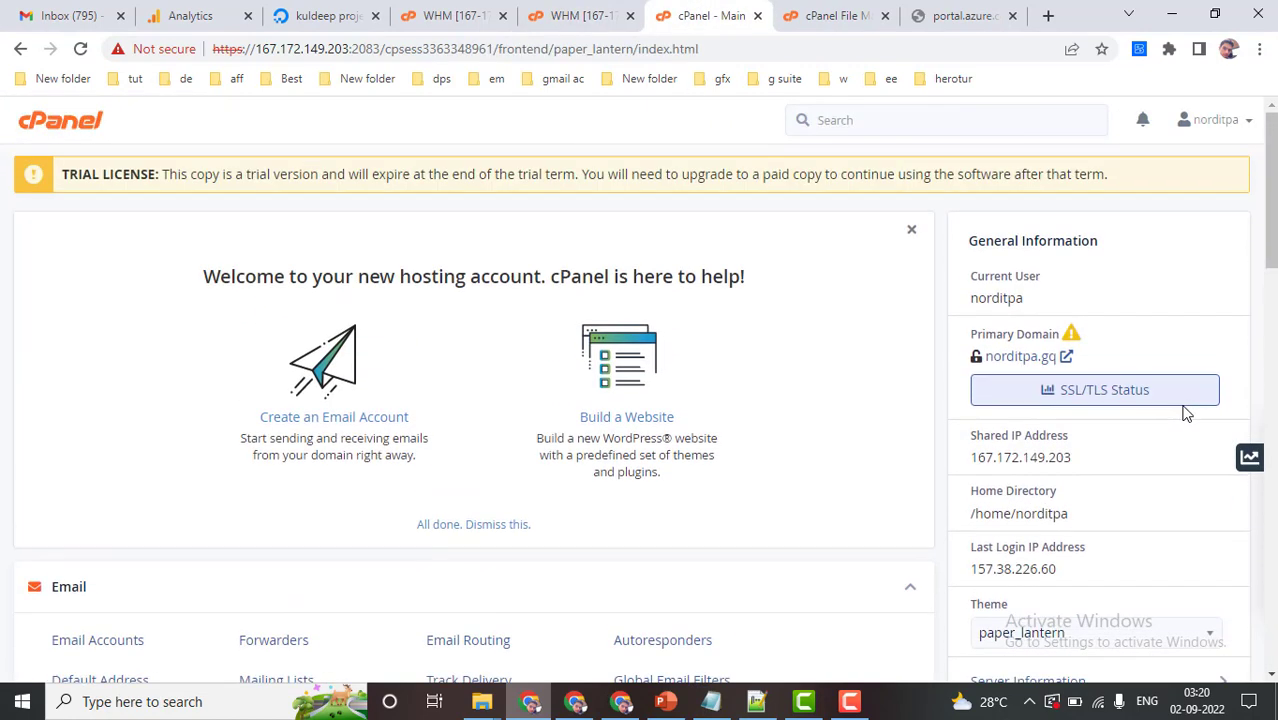
left_click(572, 15)
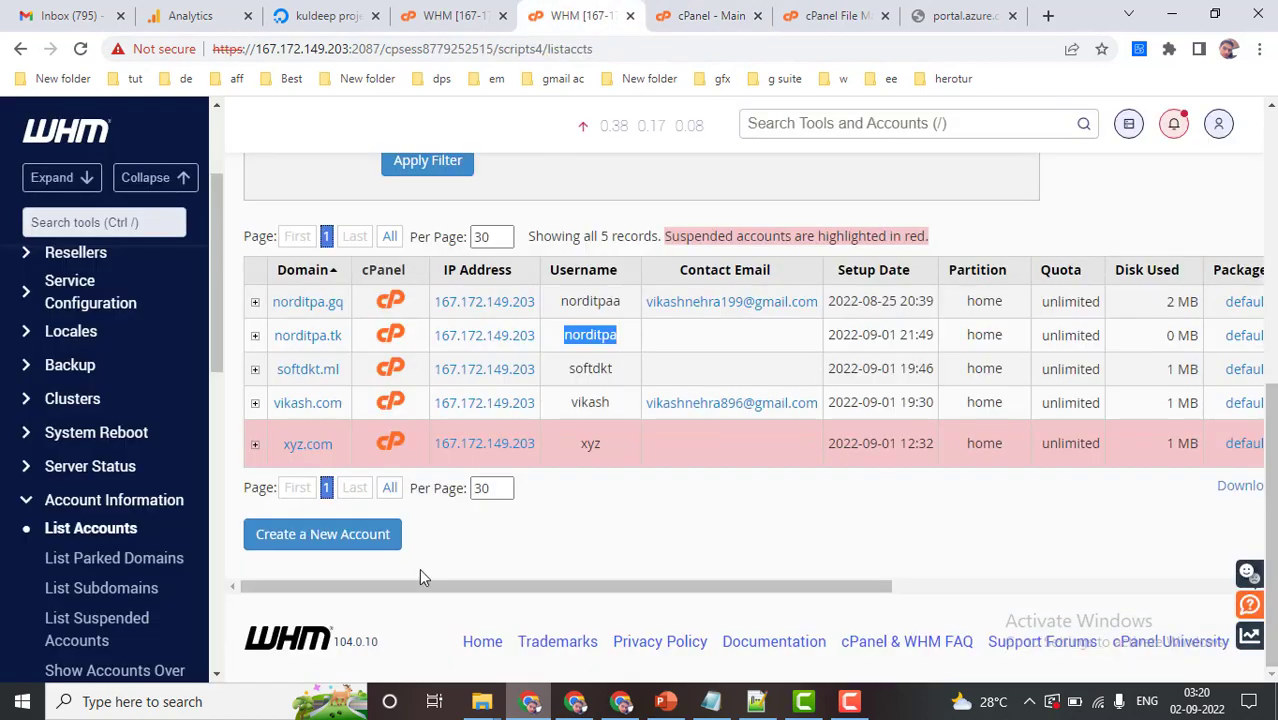
left_click(390, 336)
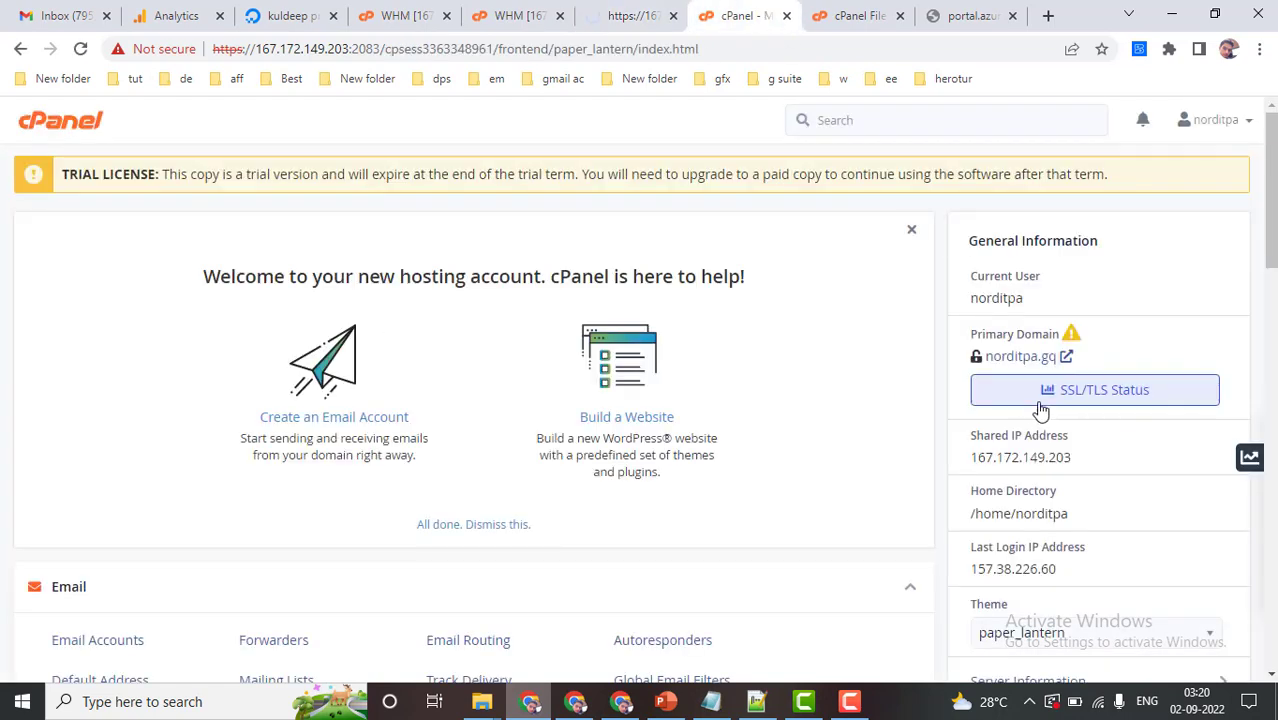
left_click(652, 14)
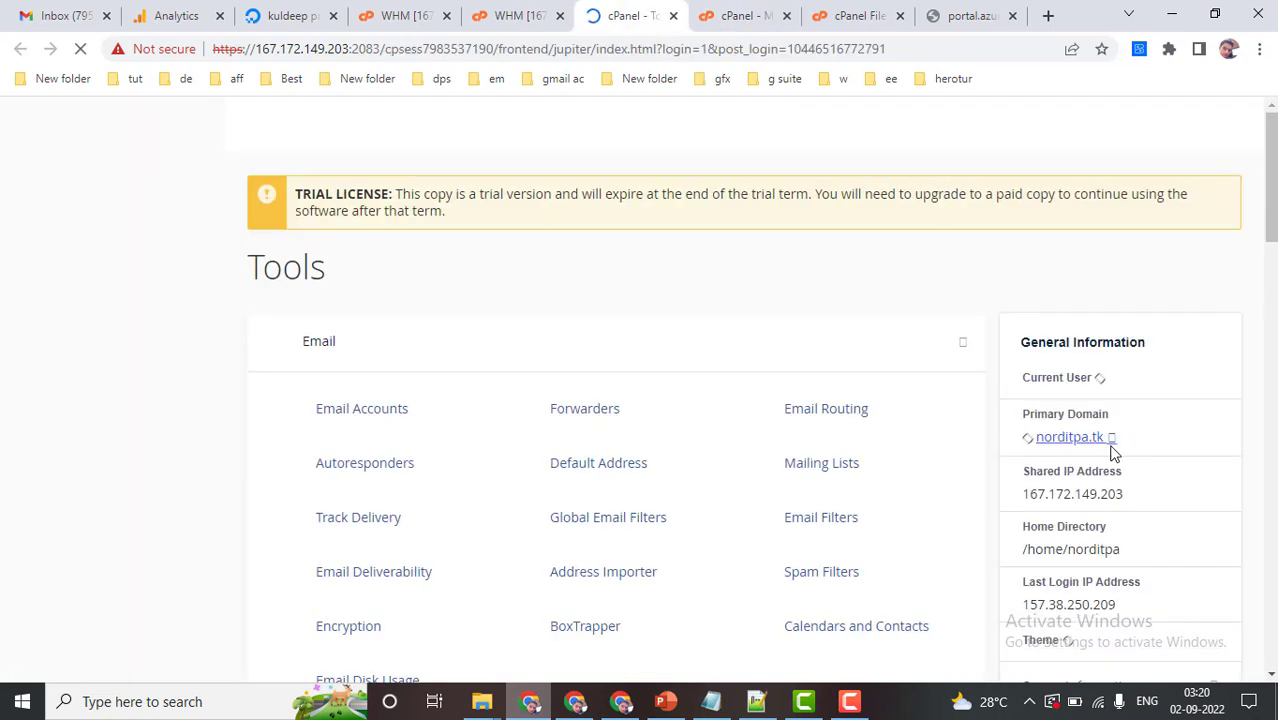
Open the public_html folder of the norditpa.tk account in File Manager to check the website files.
scroll(1072, 456, "down", 2)
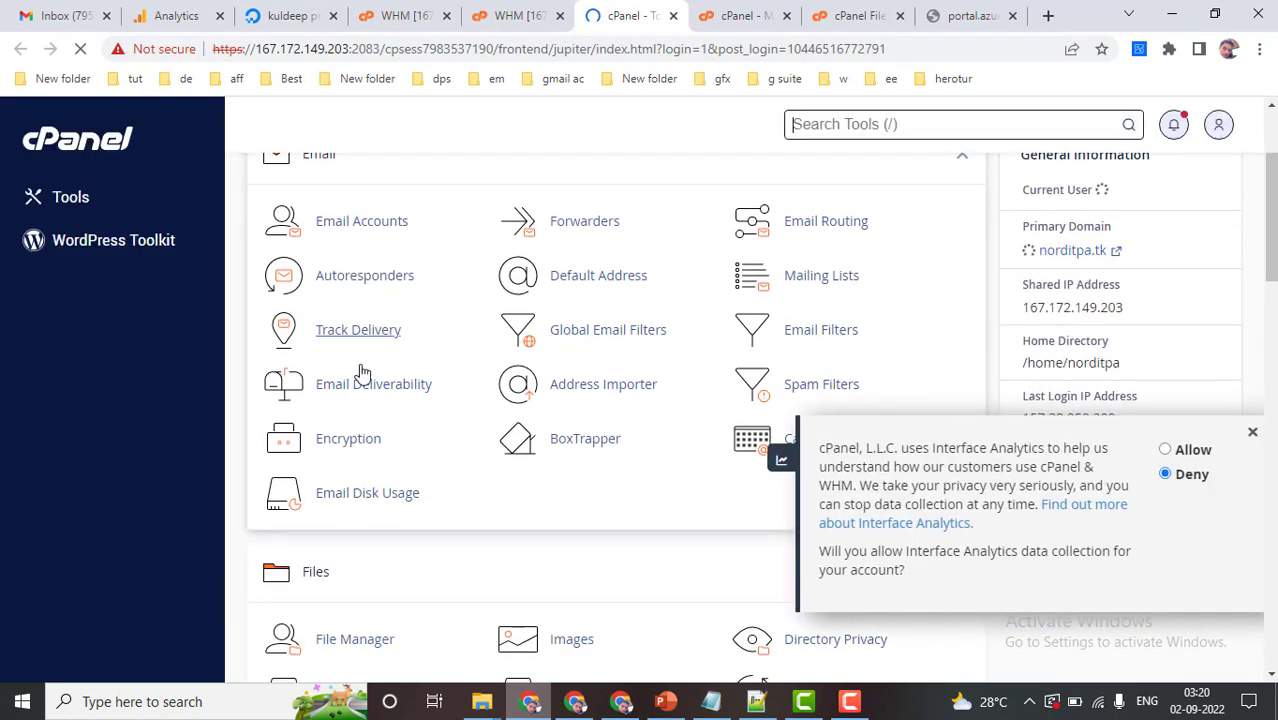
scroll(403, 465, "down", 3)
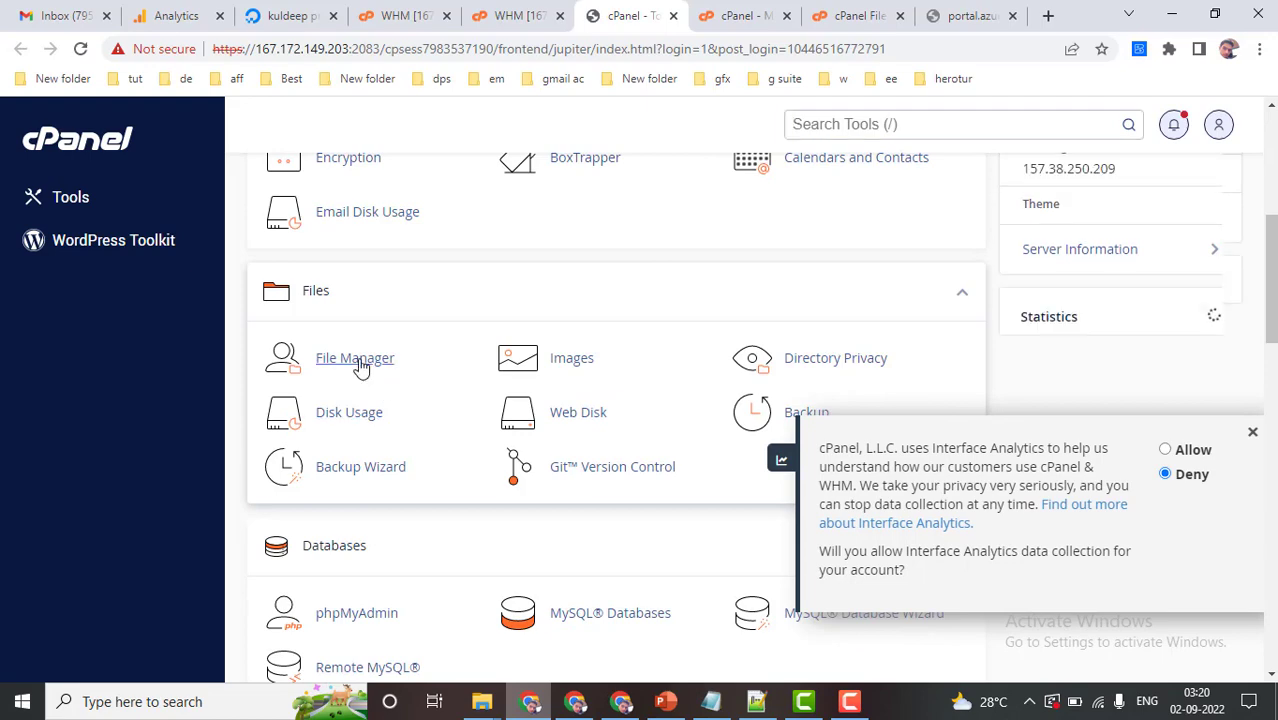
left_click(358, 362)
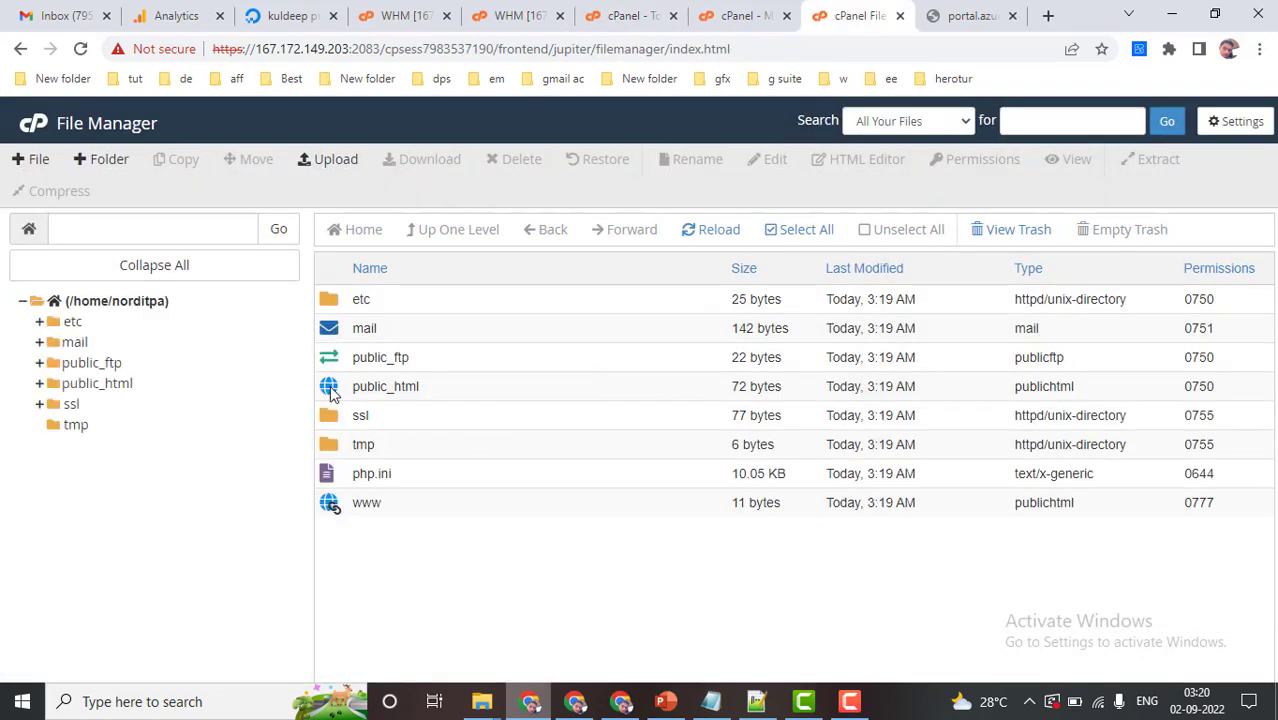
left_click(333, 388)
double_click(338, 390)
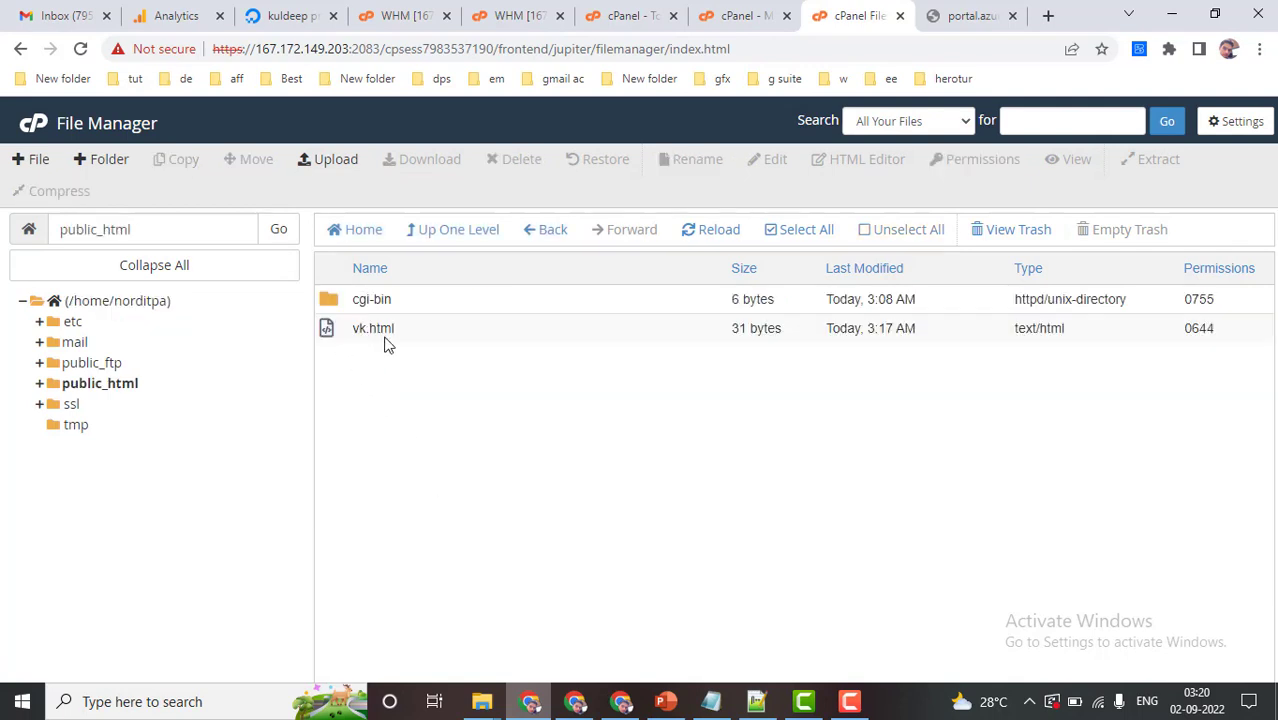
Revisit the WHM account list and conversion history, and switch to the browser window showing the YouTube channel's videos.
left_click(760, 20)
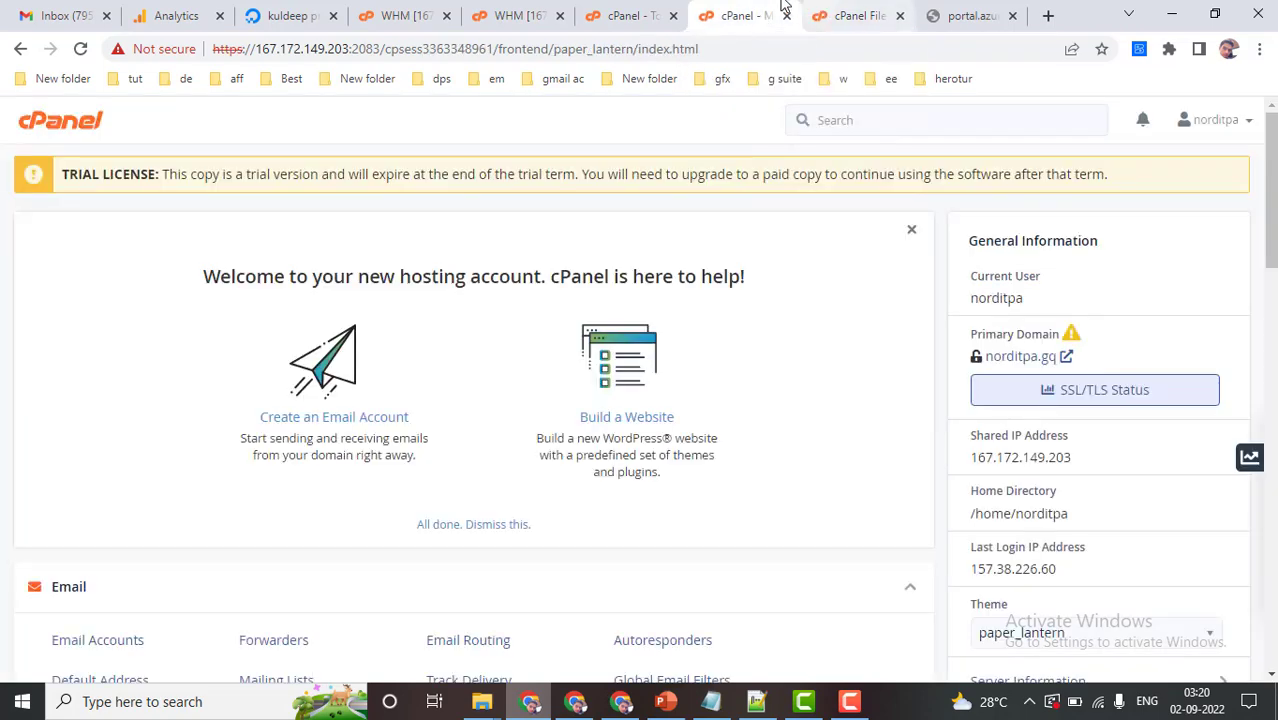
left_click(592, 12)
left_click(515, 15)
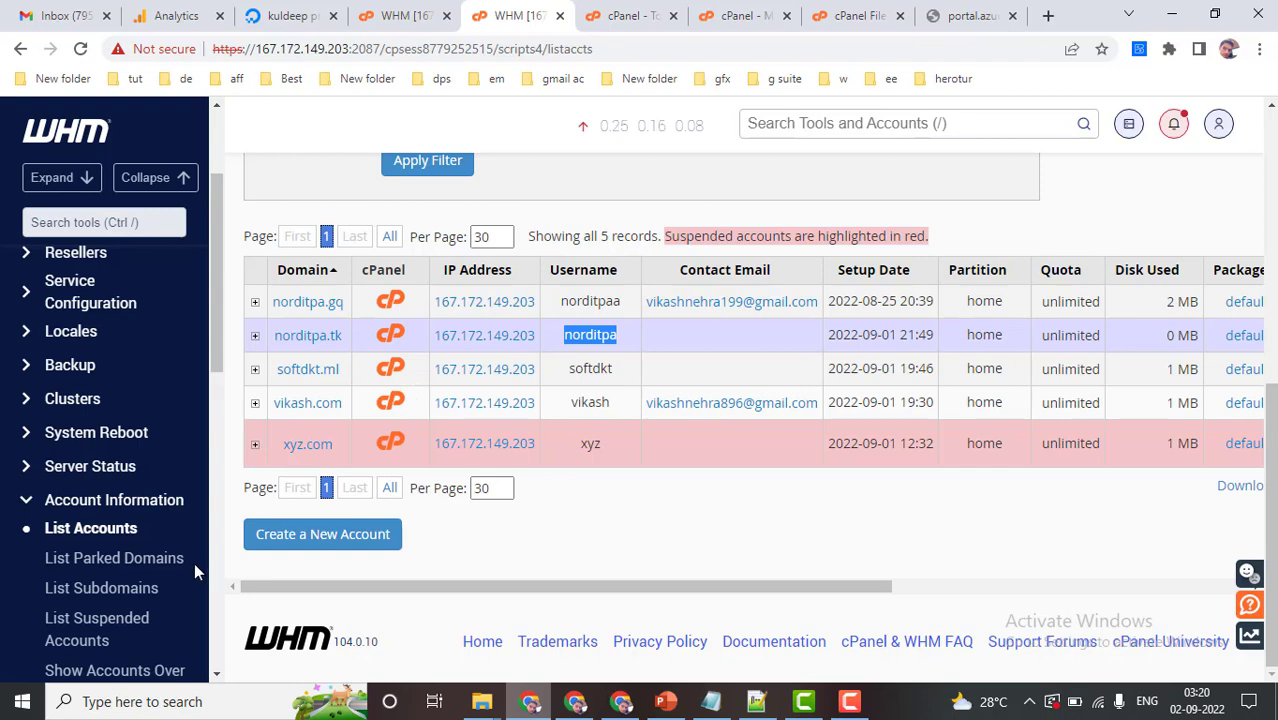
left_click(400, 15)
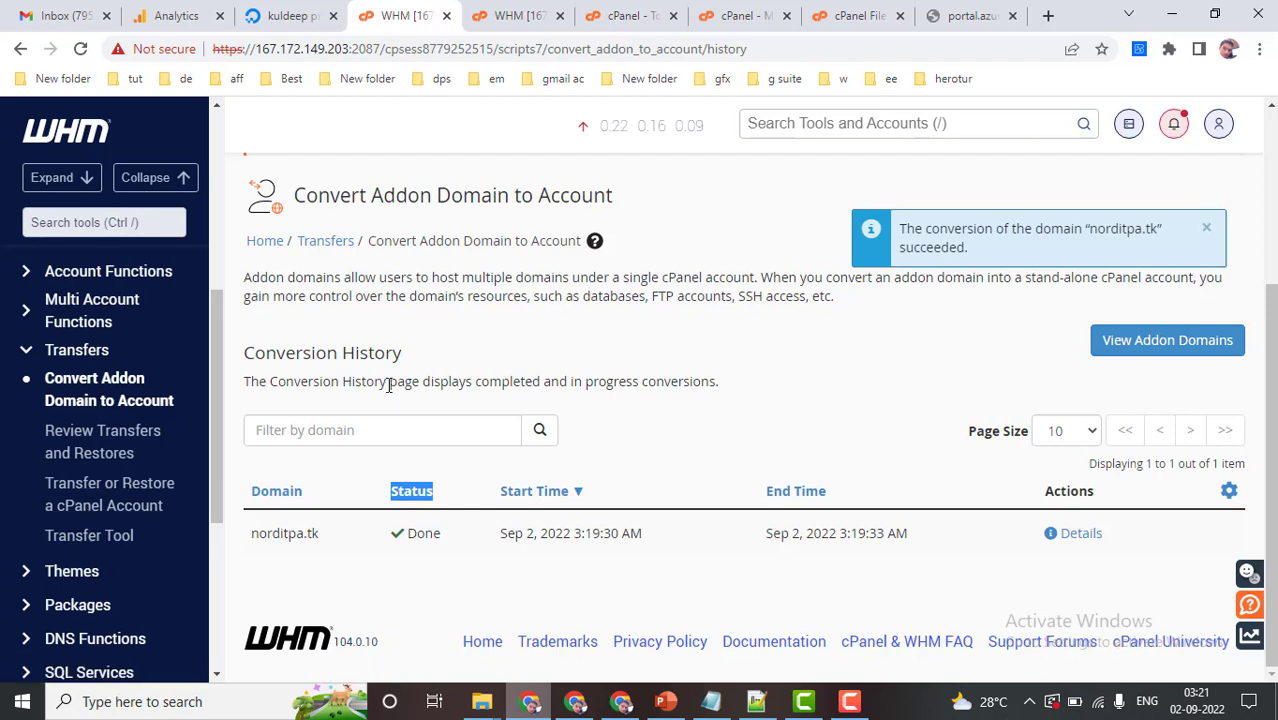
left_click(578, 703)
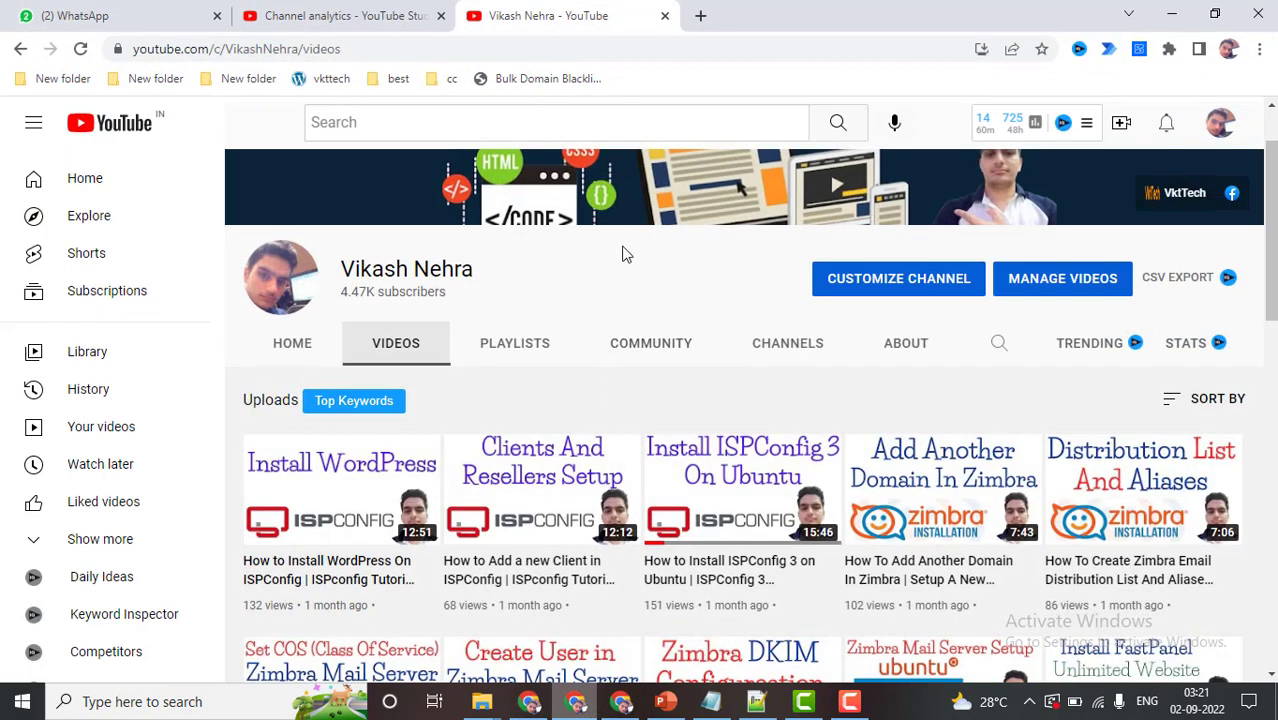